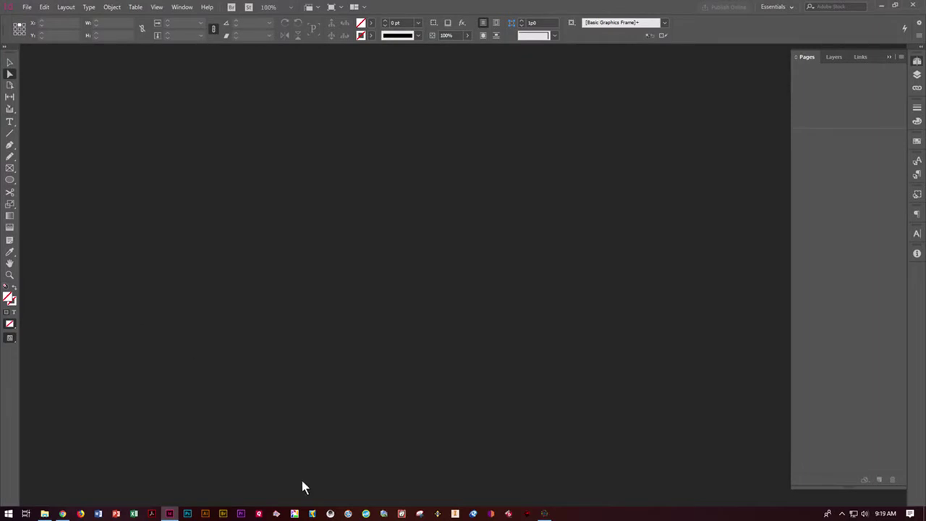
- Create a new 11 × 8.5 in landscape document with units set to inches
left_click(26, 8)
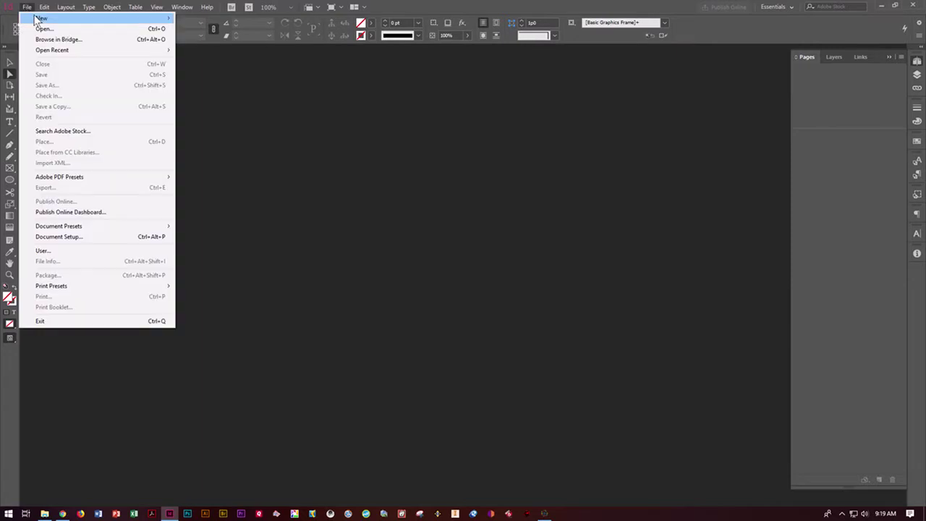
mouse_move(40, 19)
left_click(195, 18)
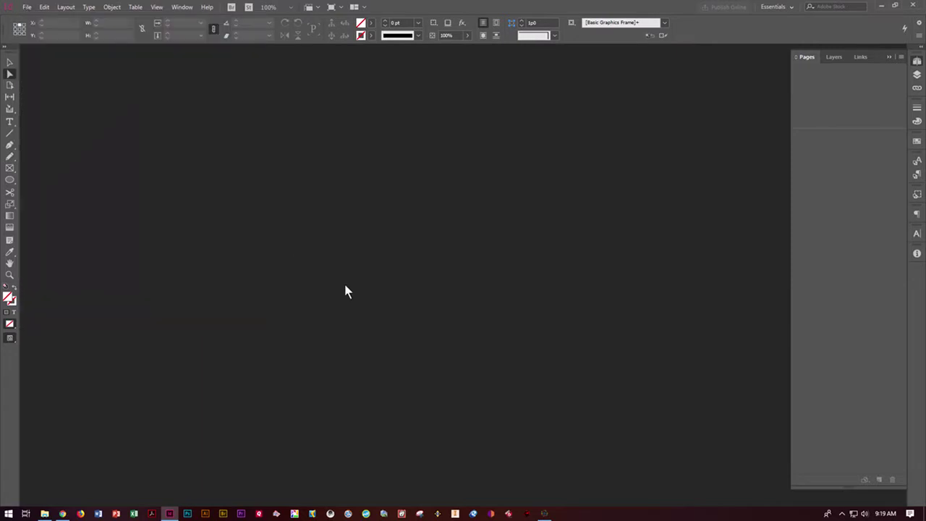
left_click(679, 210)
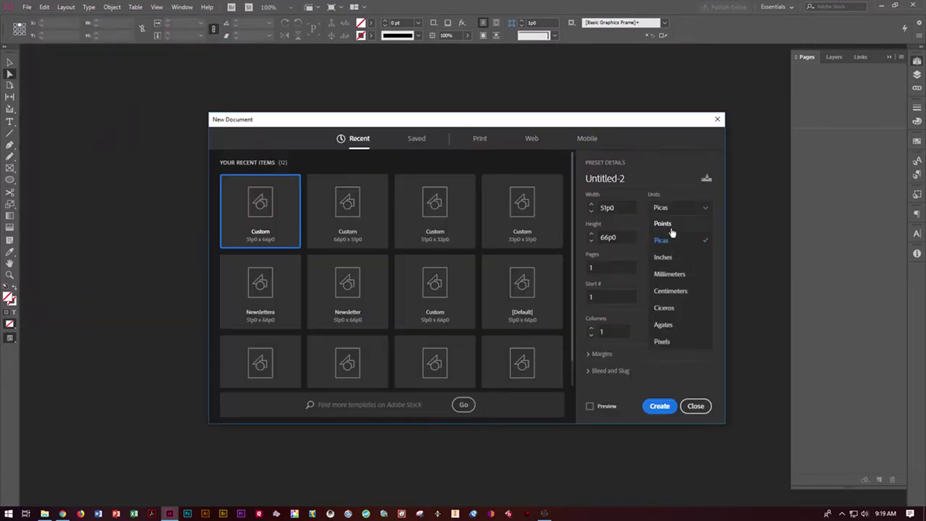
left_click(670, 261)
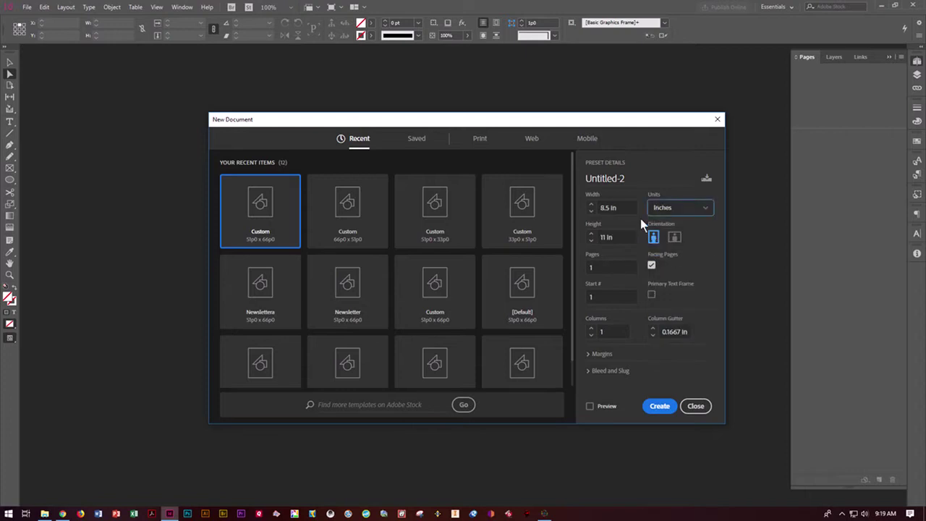
left_click(675, 238)
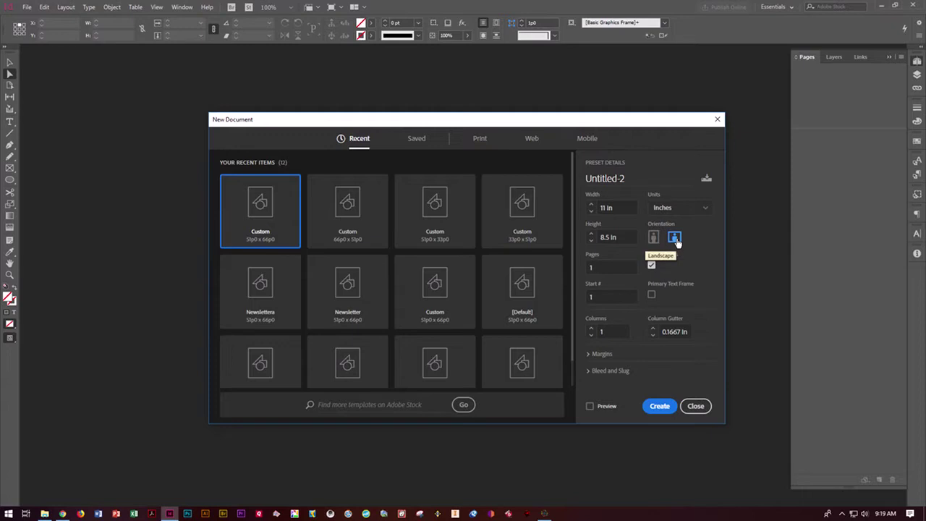
left_click(659, 406)
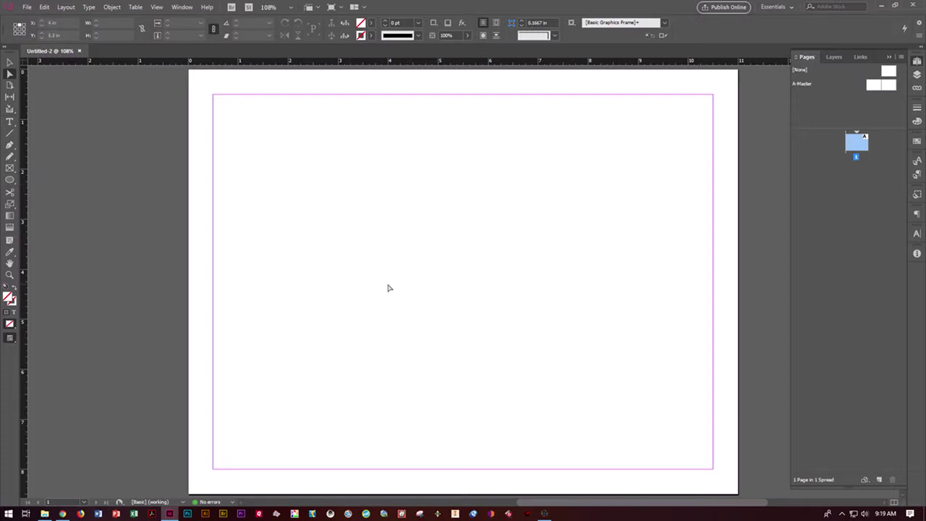
- Draw a text frame at the page's upper left, type the letter D, and select it
left_click(9, 122)
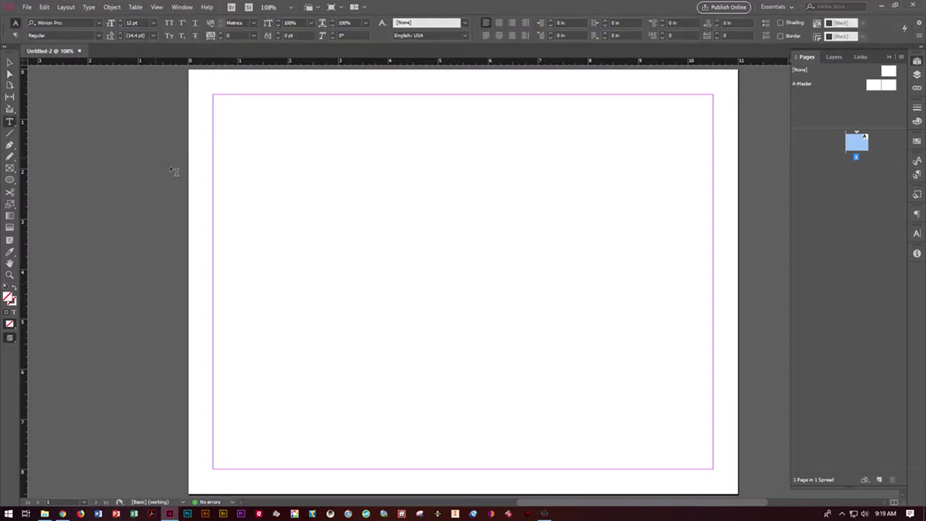
left_click_drag(229, 160, 376, 369)
type("D")
left_click_drag(242, 164, 230, 163)
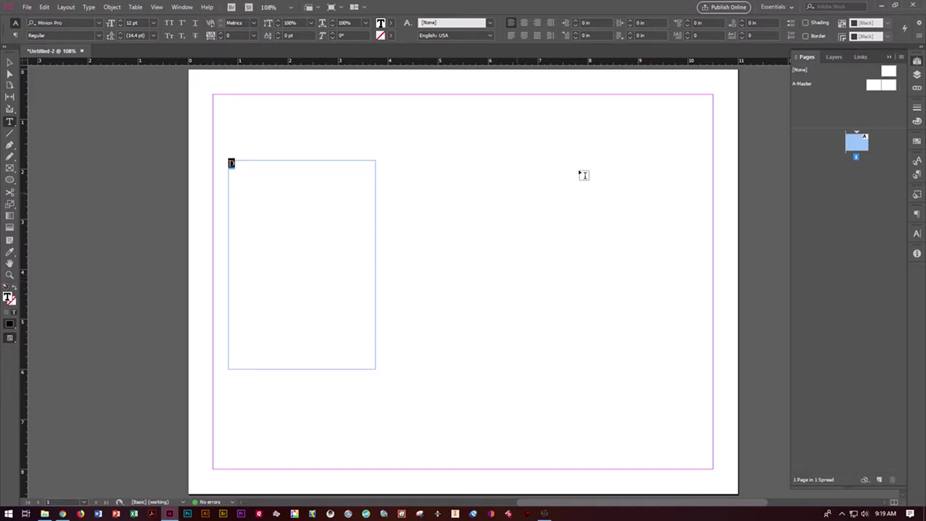
- In the Character panel, set the D's font to Impact at 375 pt
left_click(181, 7)
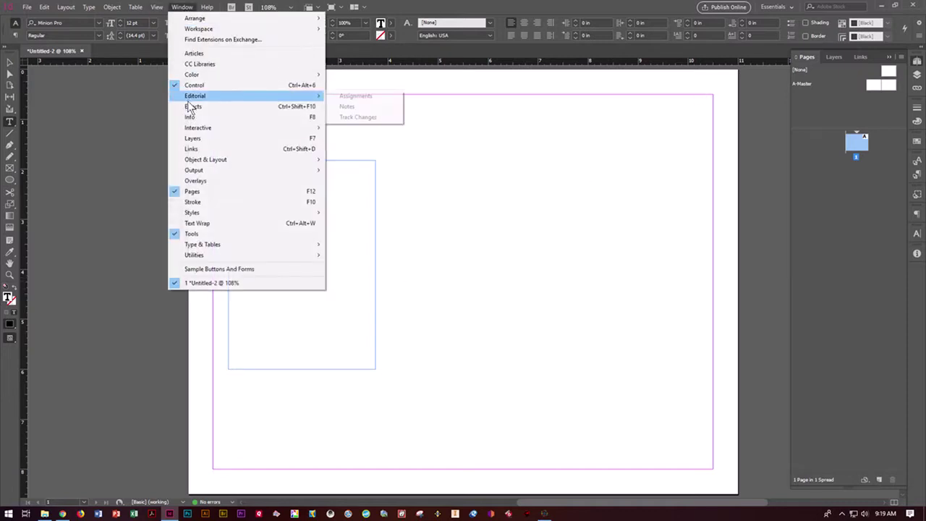
mouse_move(197, 245)
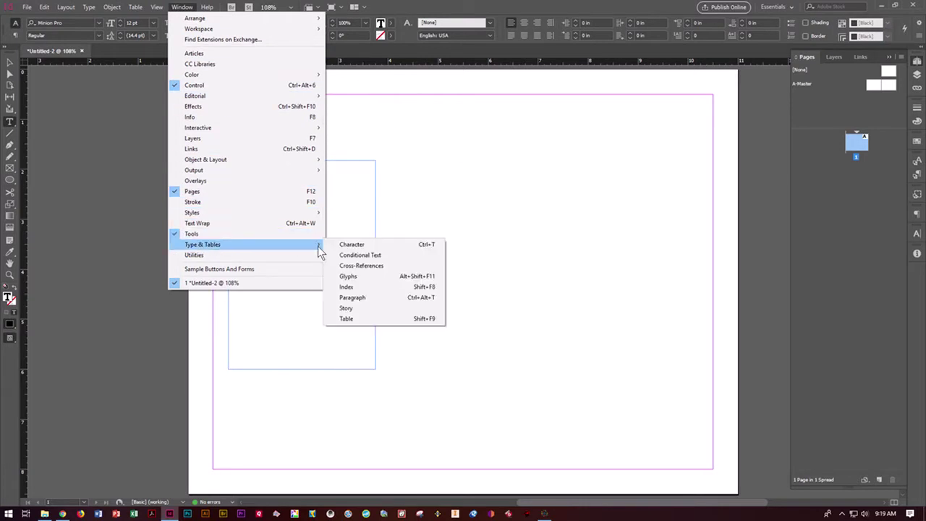
left_click(339, 245)
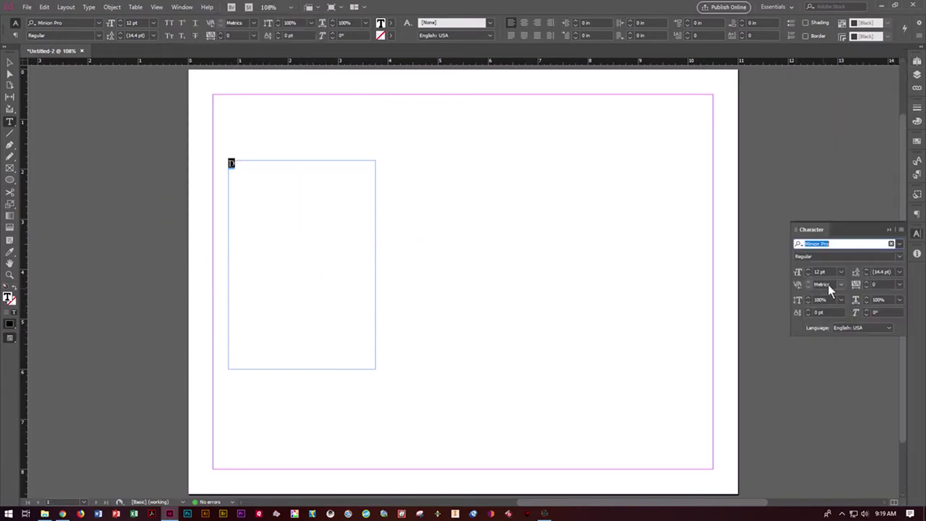
type("im")
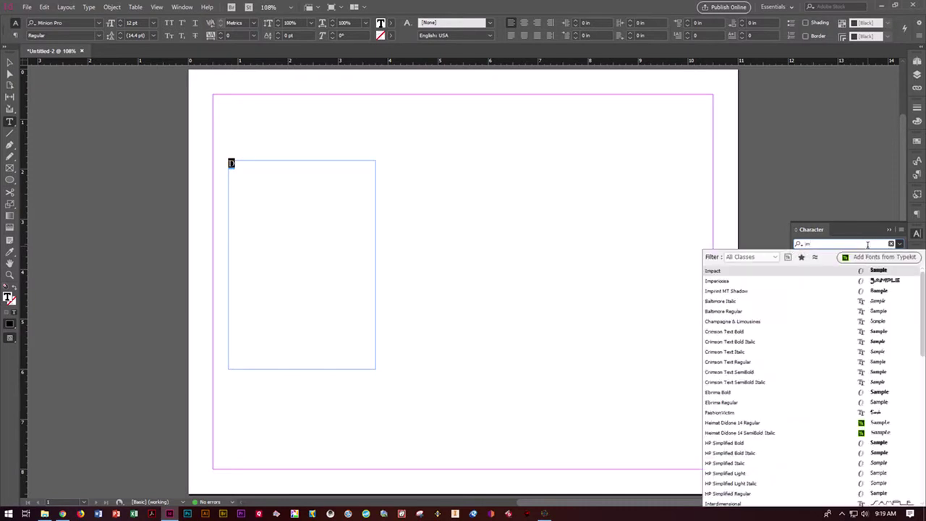
type("p")
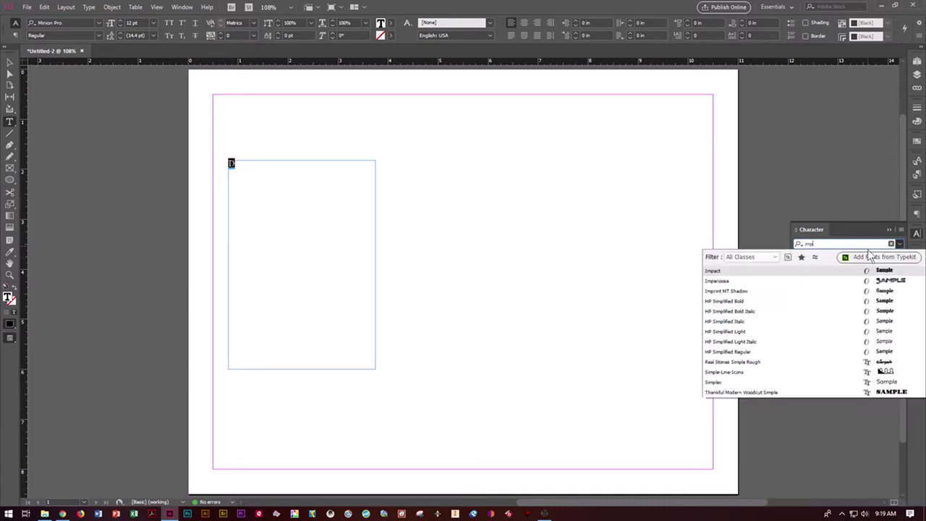
left_click(885, 272)
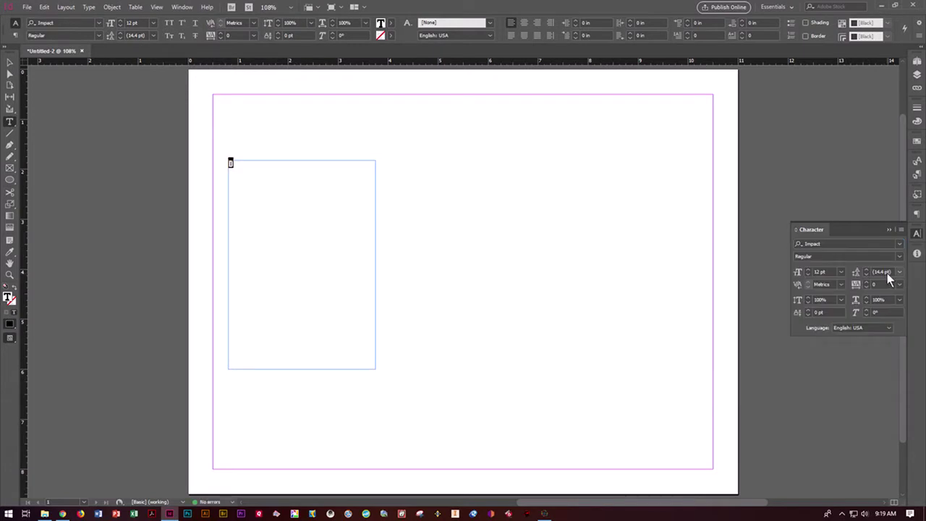
left_click(828, 271)
type("4")
key("Return")
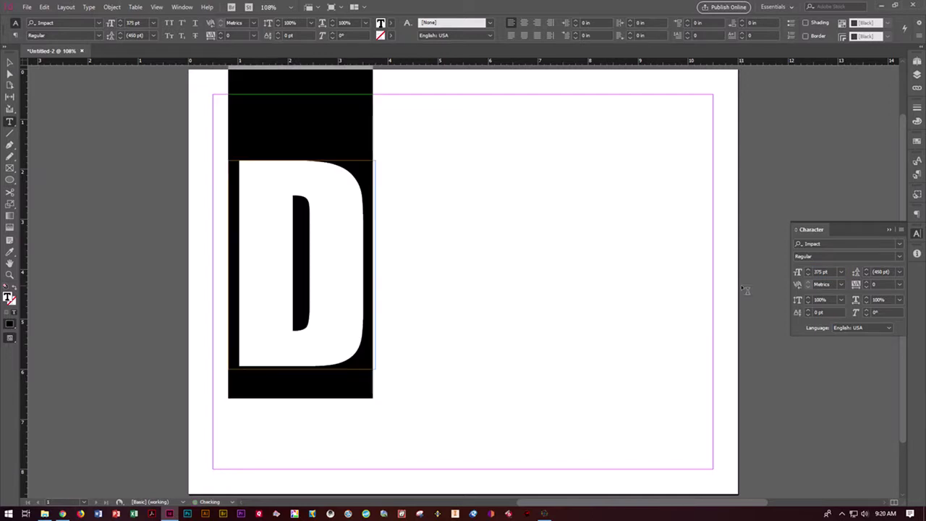
- Copy and paste the D frame, then change the pasted letter to a capital O
left_click(8, 64)
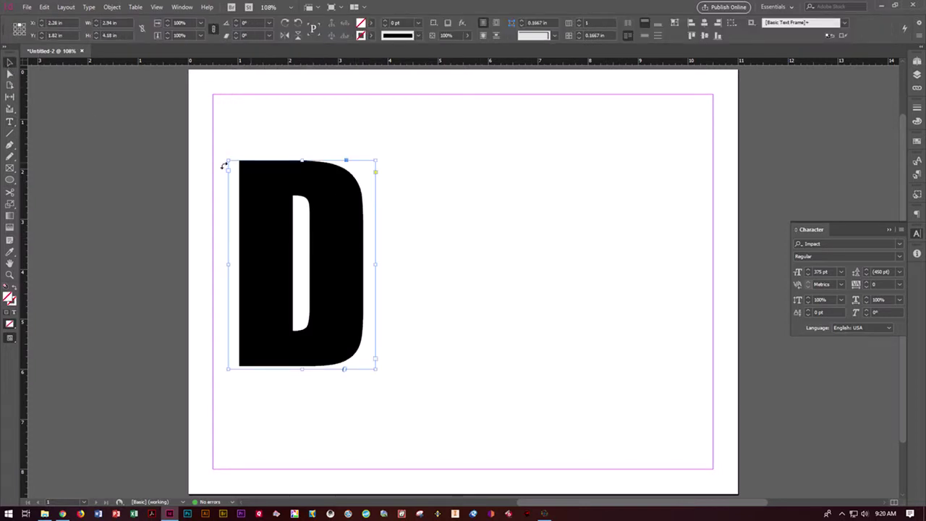
left_click(45, 7)
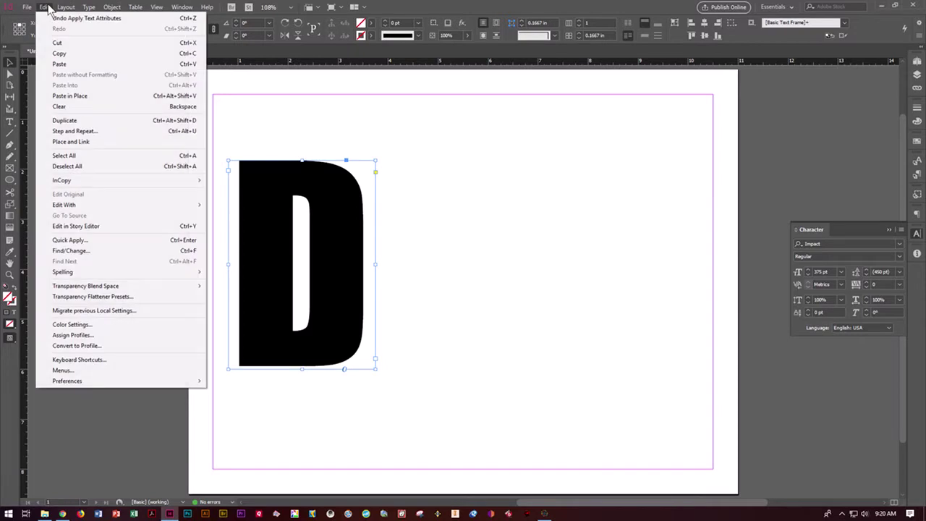
left_click(59, 53)
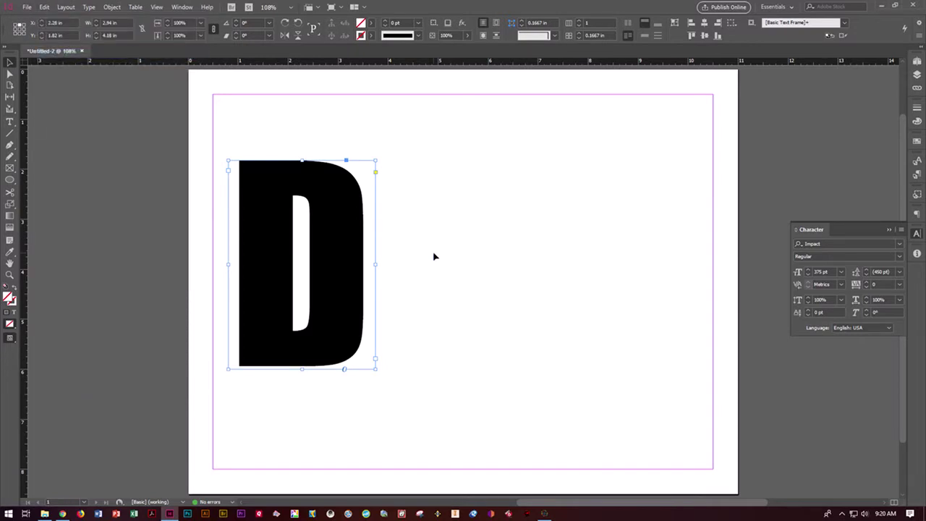
key("ctrl+v")
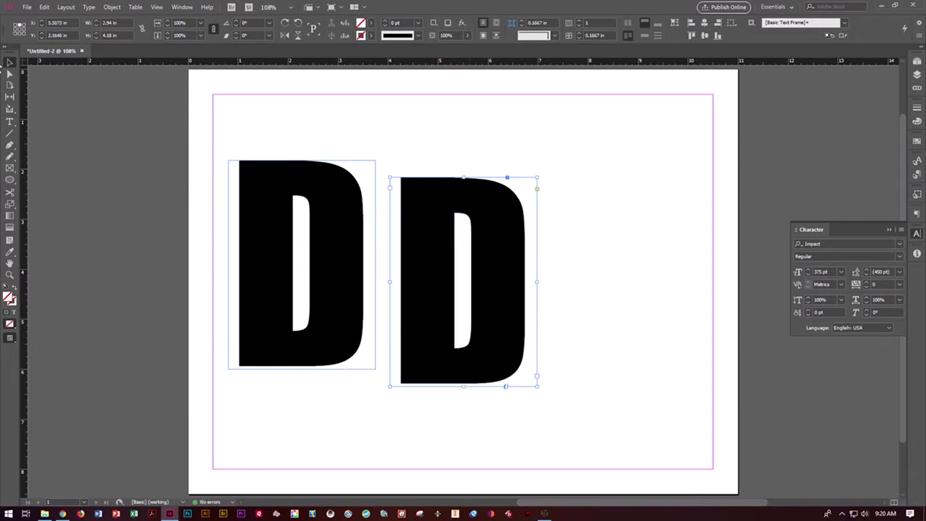
left_click(10, 122)
left_click(414, 239)
key("Delete")
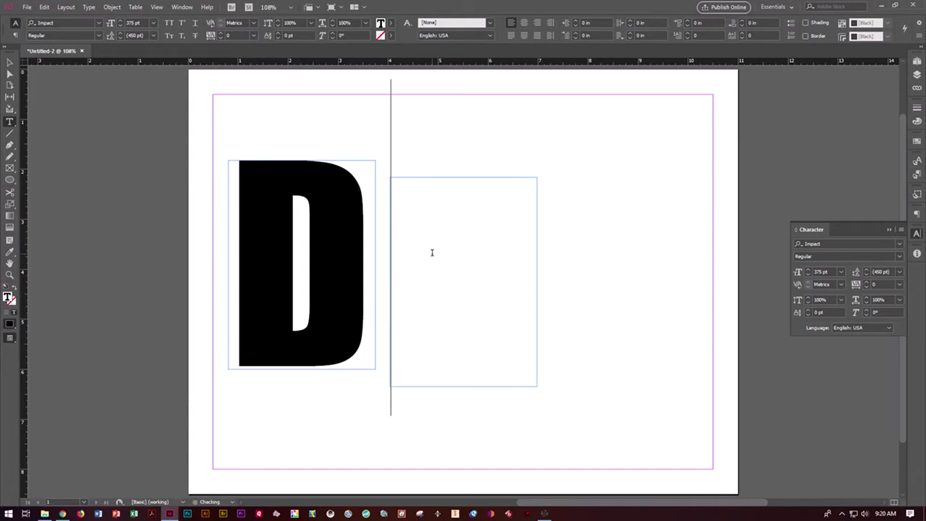
type("o")
key("BackSpace")
type("O")
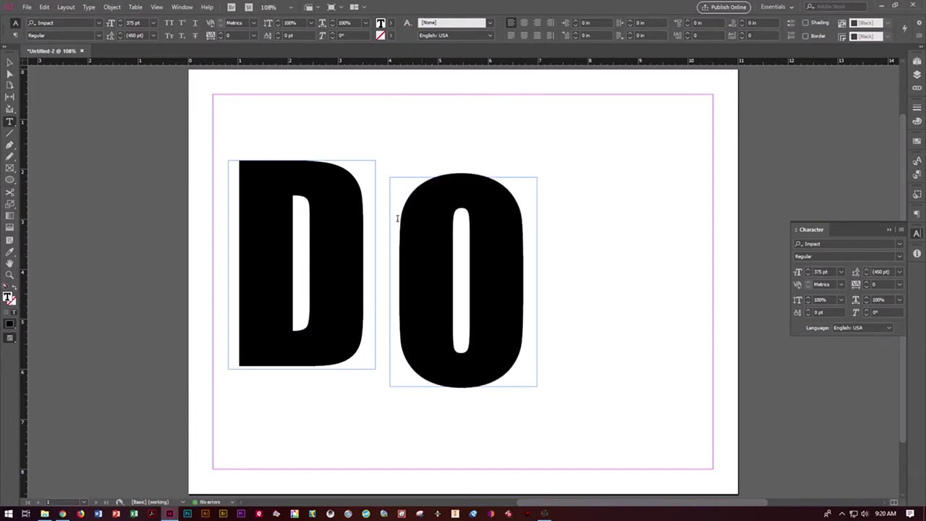
- Duplicate the O frame to its right and change that letter to G
left_click(10, 63)
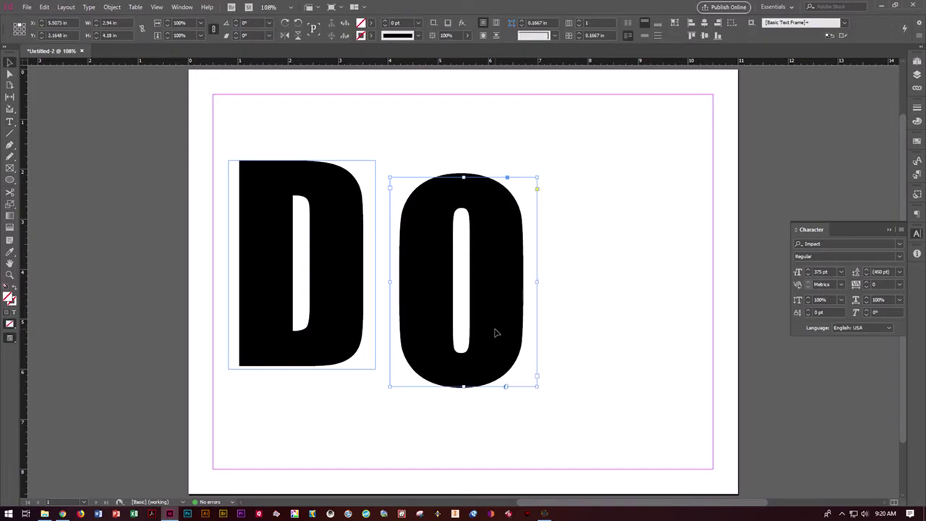
left_click_drag(433, 314, 585, 316)
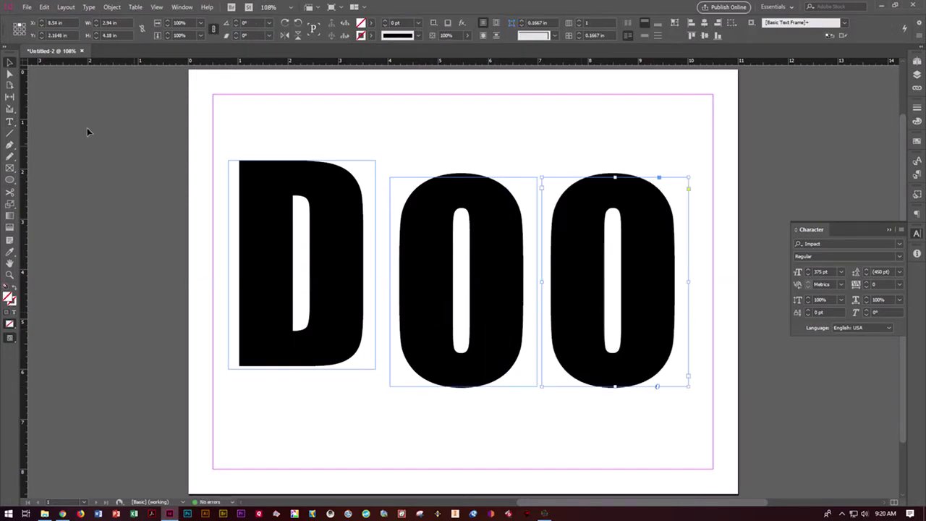
left_click(10, 123)
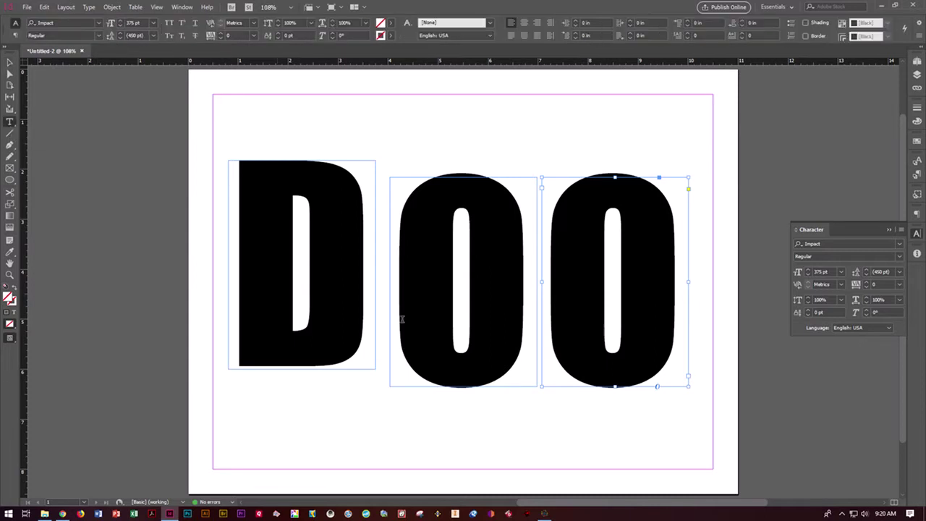
left_click(553, 323)
key("Delete")
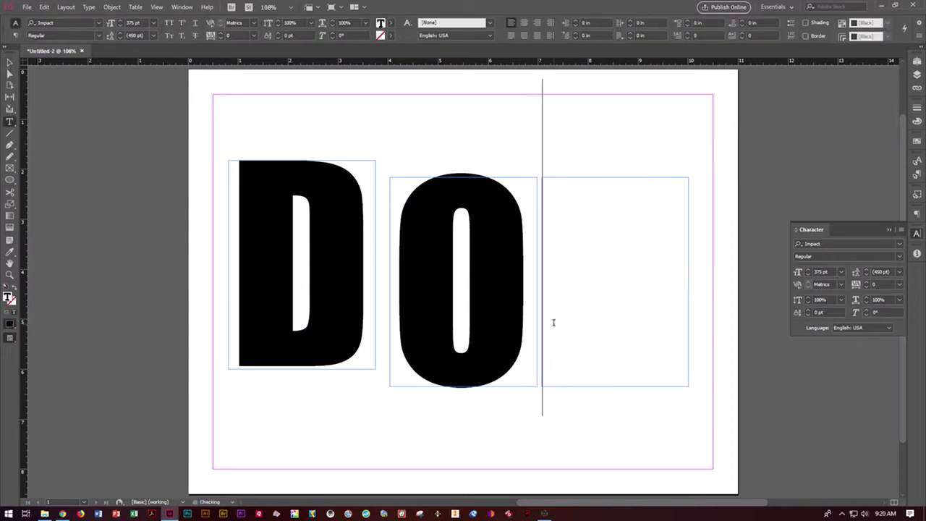
type("G")
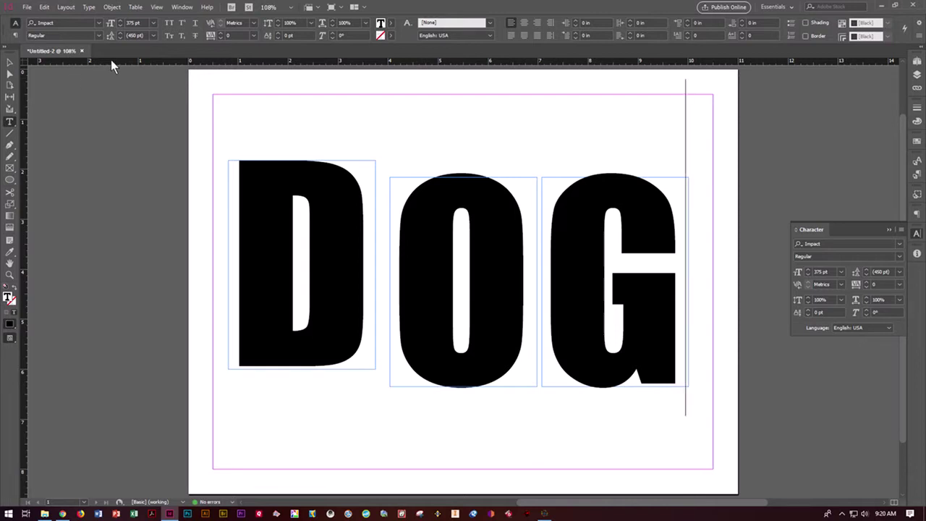
- Add a horizontal guide at the letters' bottoms and slide the O and G frames left against the D
left_click_drag(112, 65, 124, 367)
left_click(12, 64)
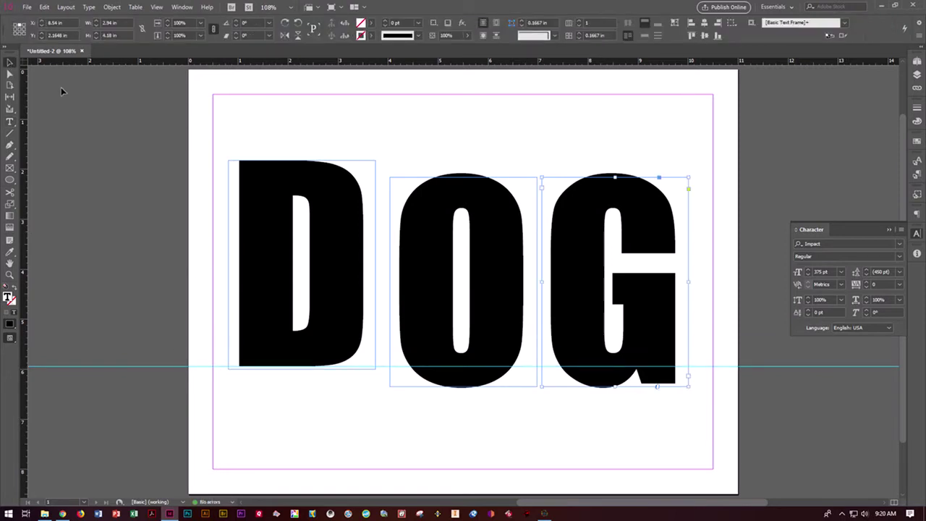
left_click_drag(440, 248, 425, 228)
left_click_drag(558, 259, 524, 230)
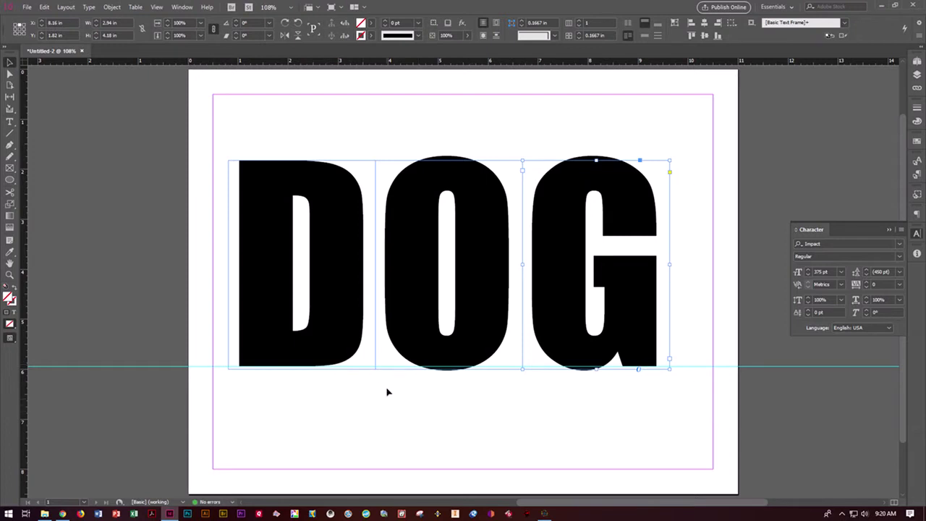
- Fit the D frame to its content using Fitting > Fit Frame to Content
left_click(368, 353)
right_click(369, 353)
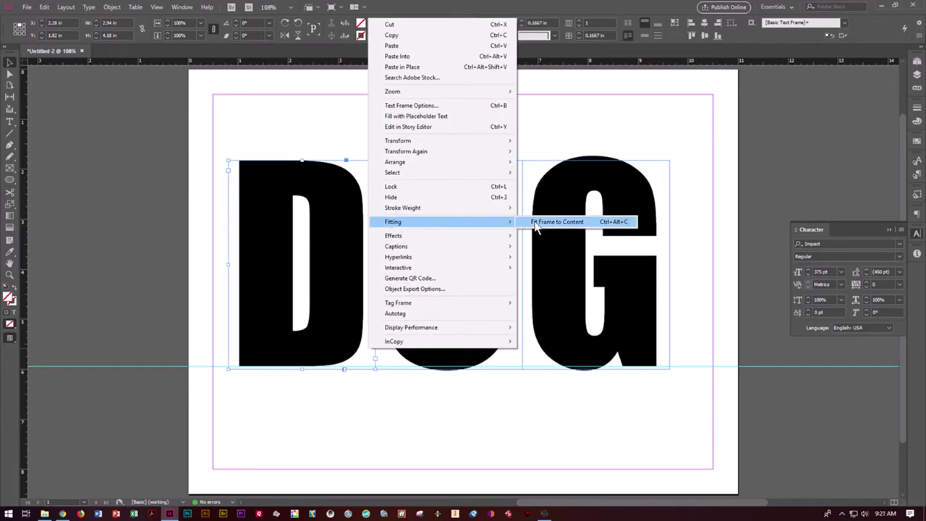
left_click(537, 223)
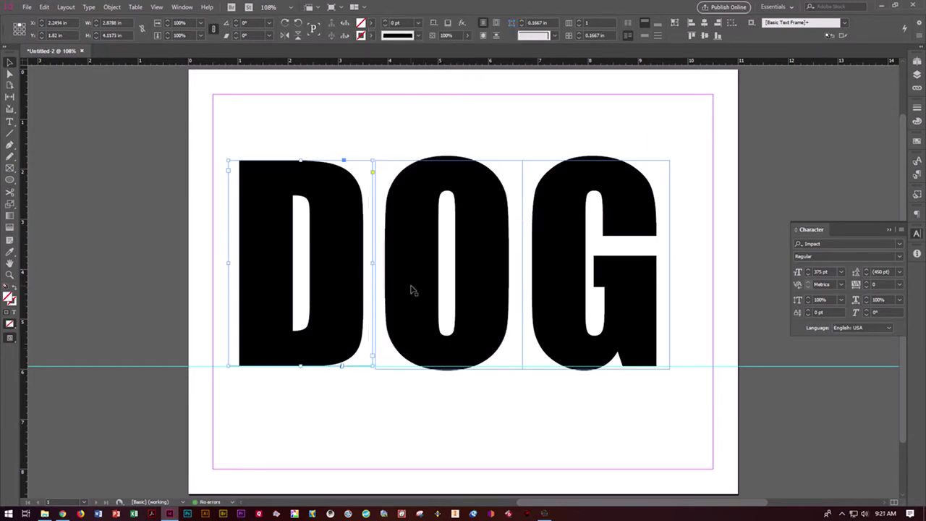
left_click(417, 415)
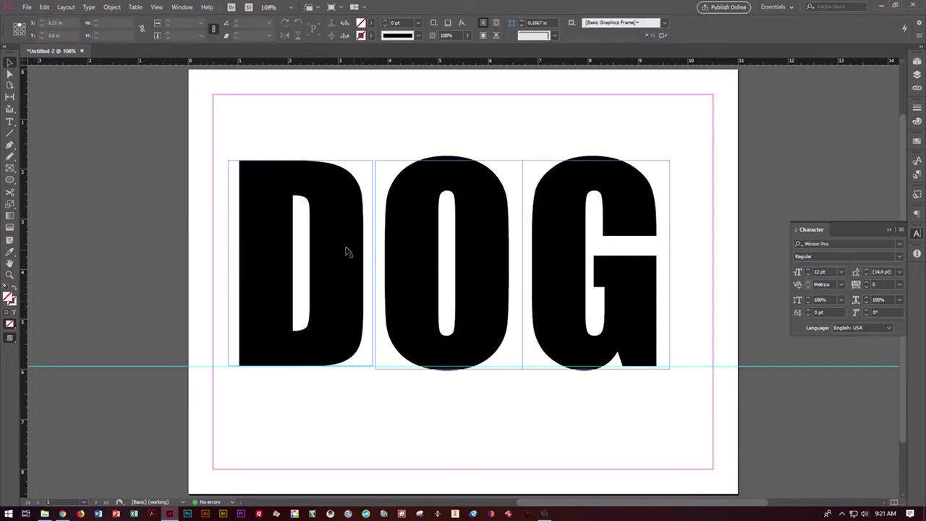
- Raise the D frame's top edge slightly, undoing an accidental bottom-edge extension
left_click(320, 165)
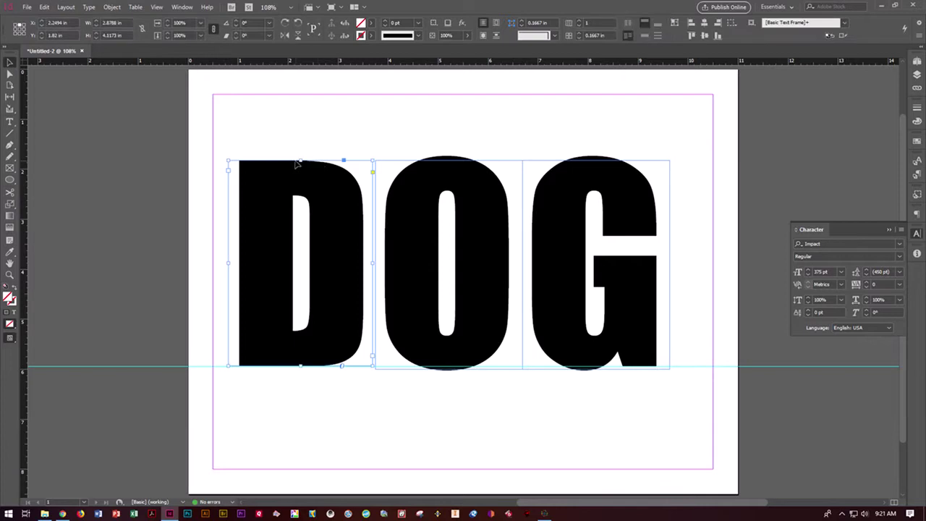
left_click_drag(298, 165, 302, 156)
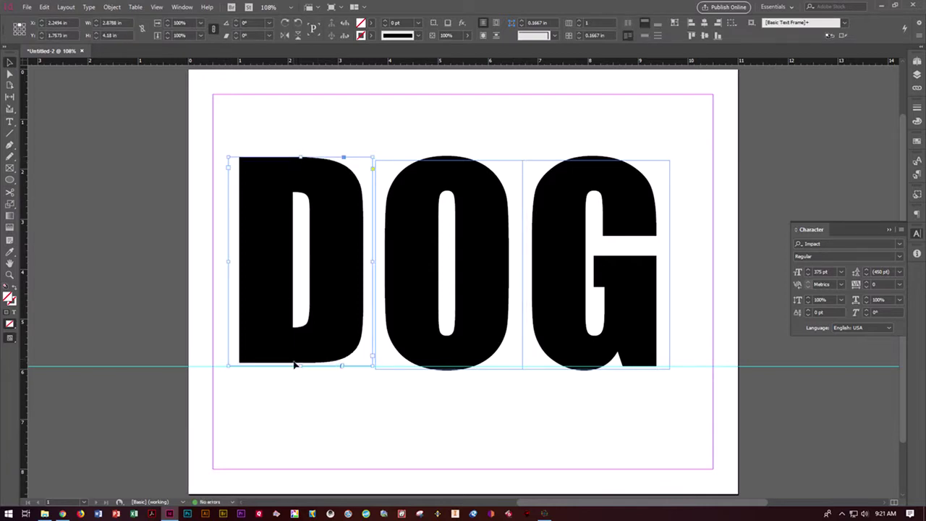
left_click_drag(299, 366, 301, 388)
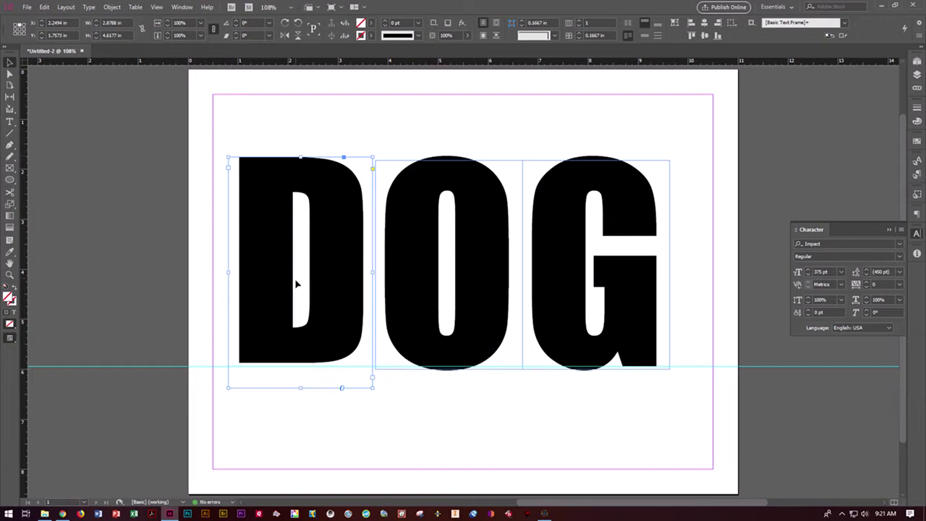
key("ctrl+z")
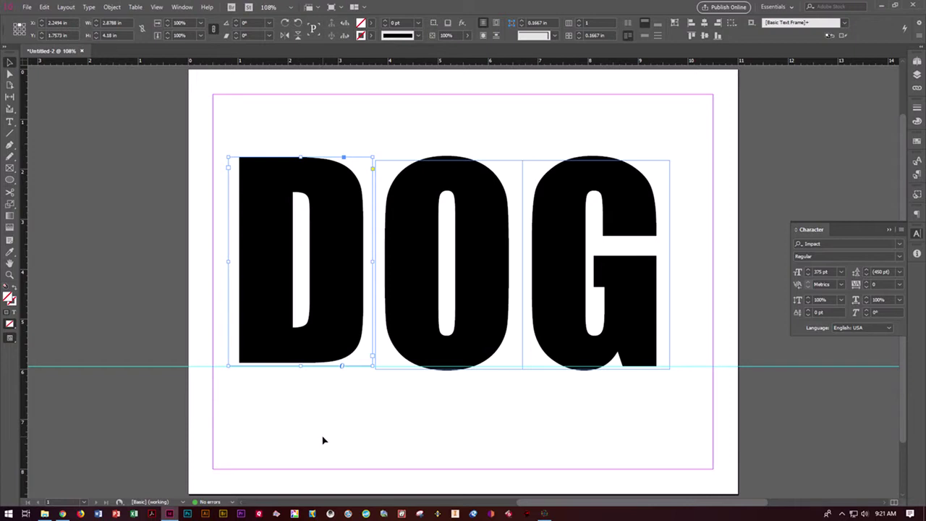
- Marquee-select the D, O and G frames and apply Type > Create Outlines
left_click(239, 130)
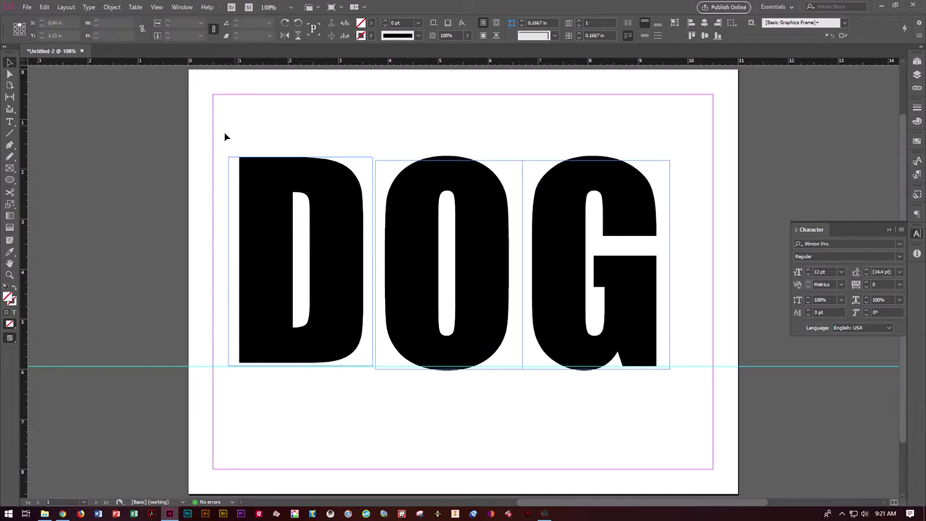
left_click_drag(202, 136, 696, 226)
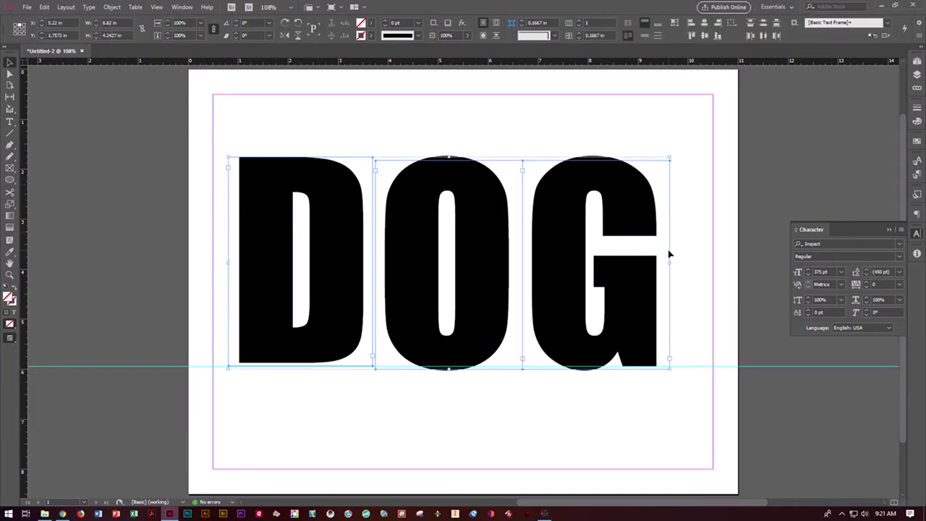
left_click(95, 7)
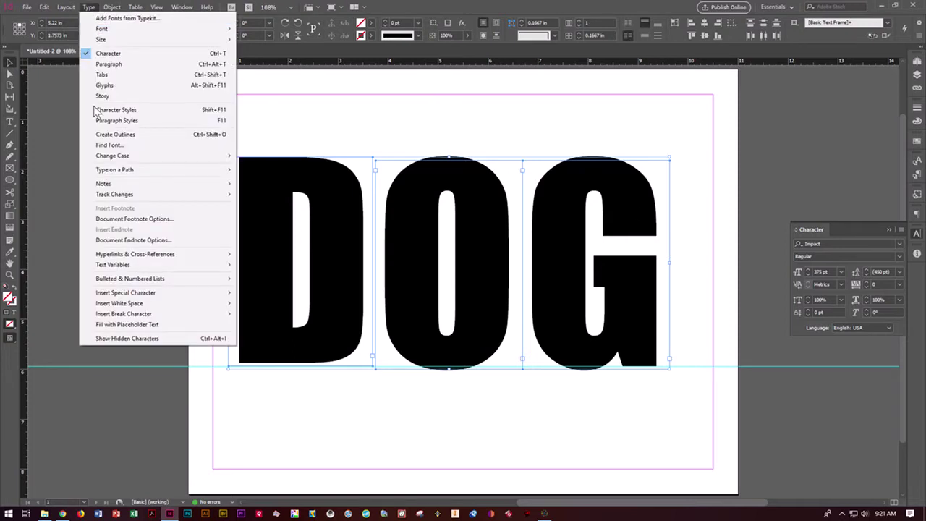
left_click(95, 134)
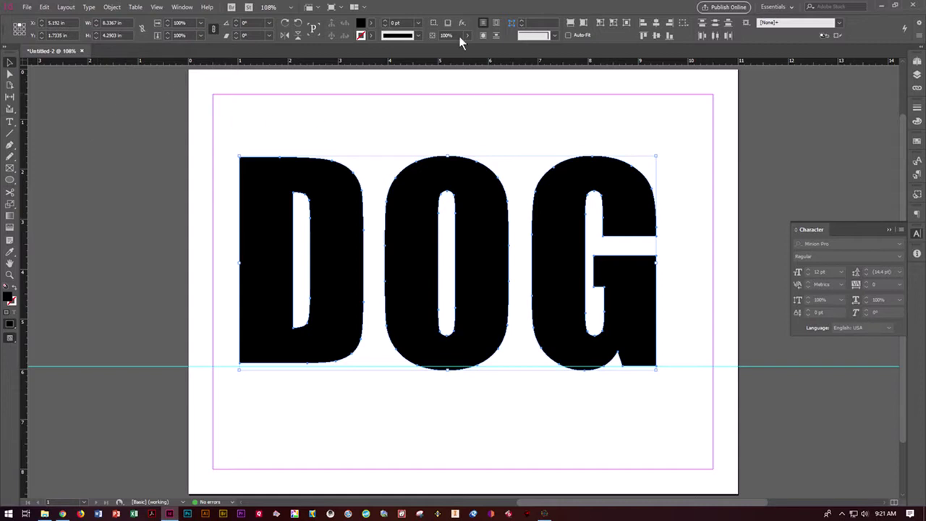
- Set the DOG outlines' fill to [None] from the Swatches panel
left_click(178, 10)
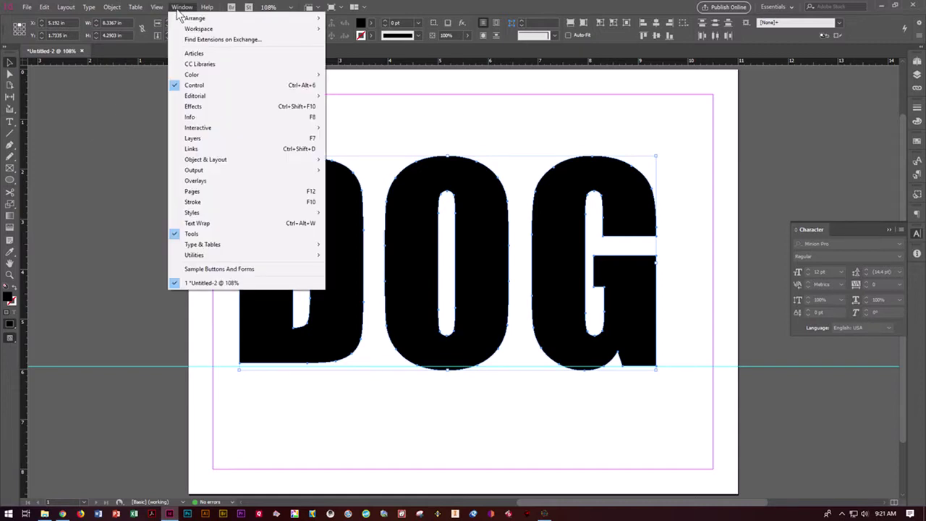
mouse_move(206, 76)
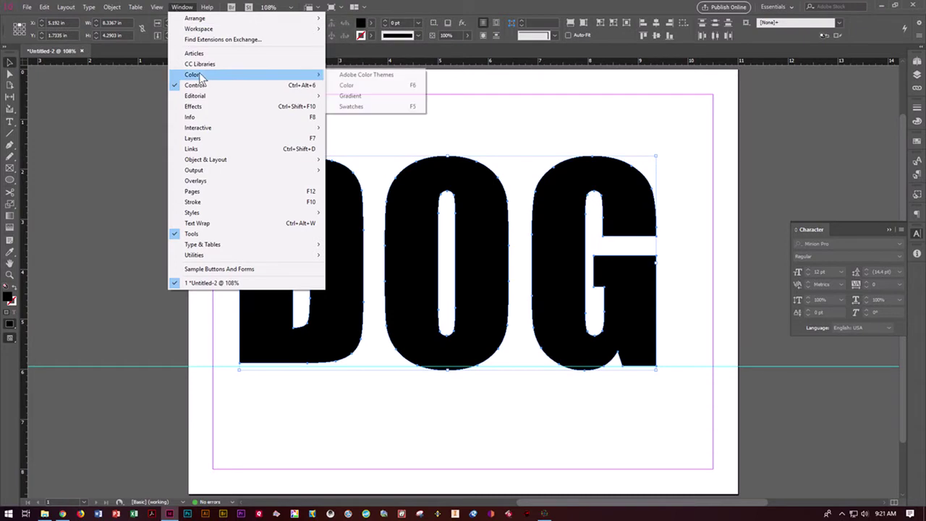
left_click(345, 107)
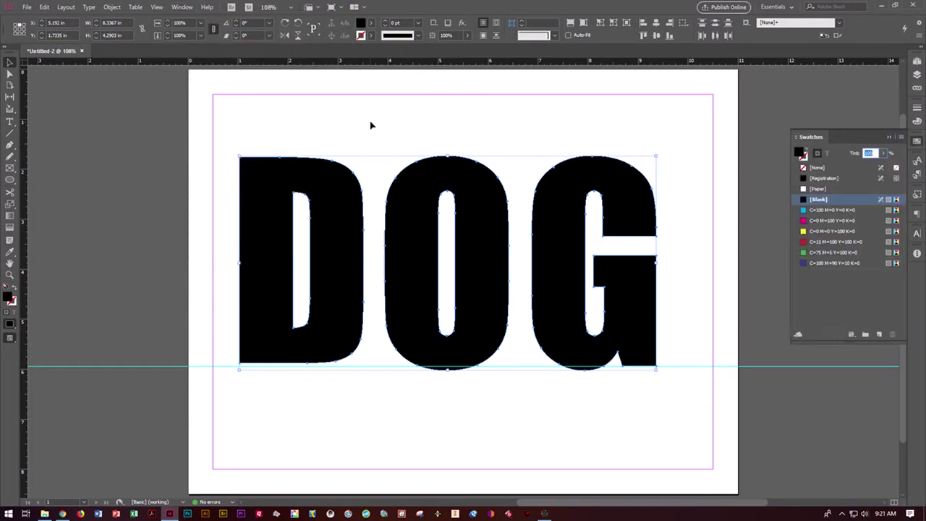
left_click(824, 167)
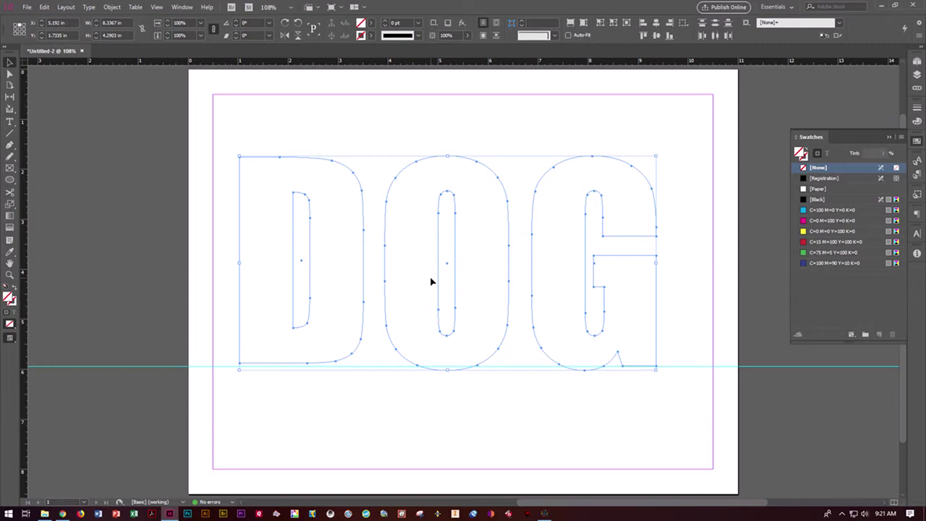
- Click inside the DOG outlines with the Type tool, then select the D, O and G outlines in turn
left_click(9, 123)
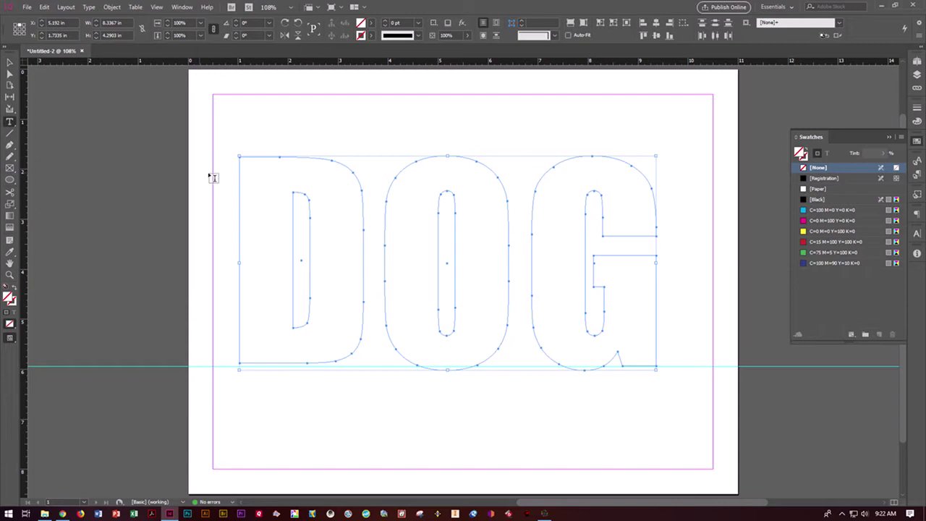
left_click(257, 171)
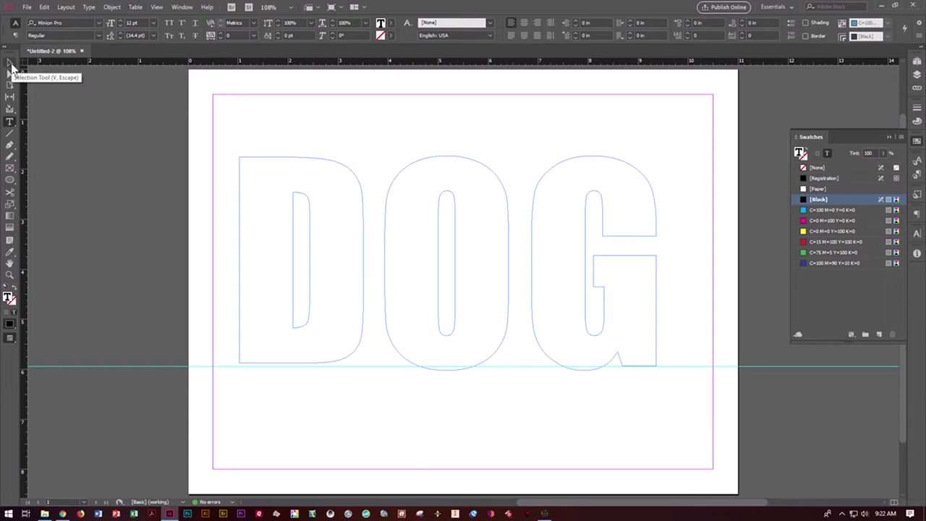
left_click(10, 66)
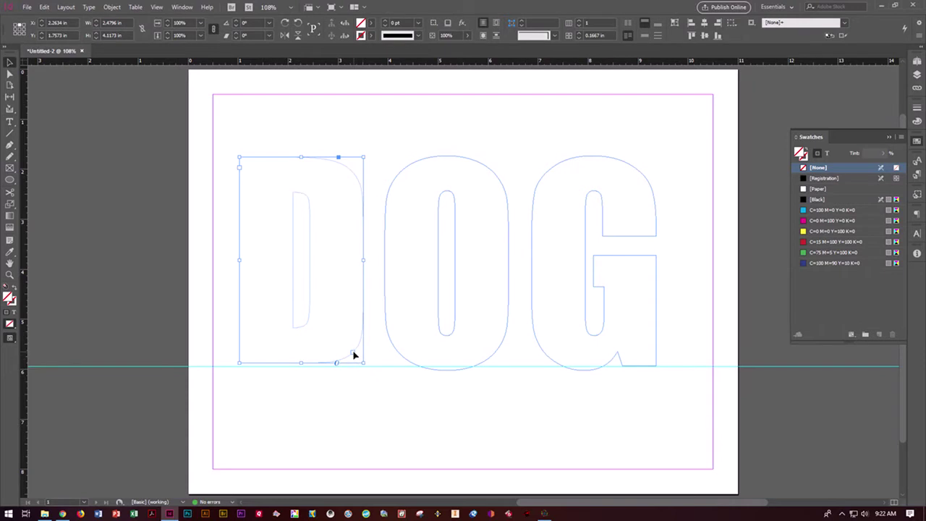
key("a")
left_click(415, 202)
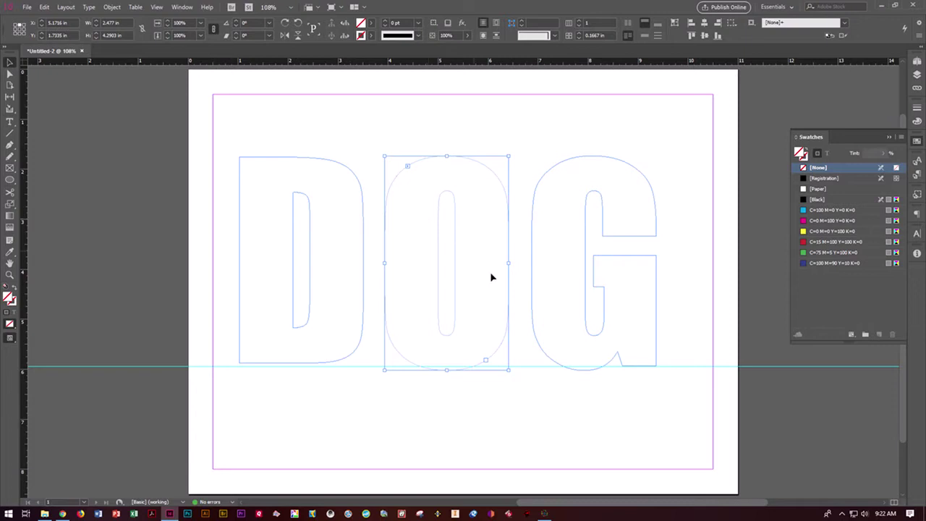
key("a")
key("v")
left_click(555, 232)
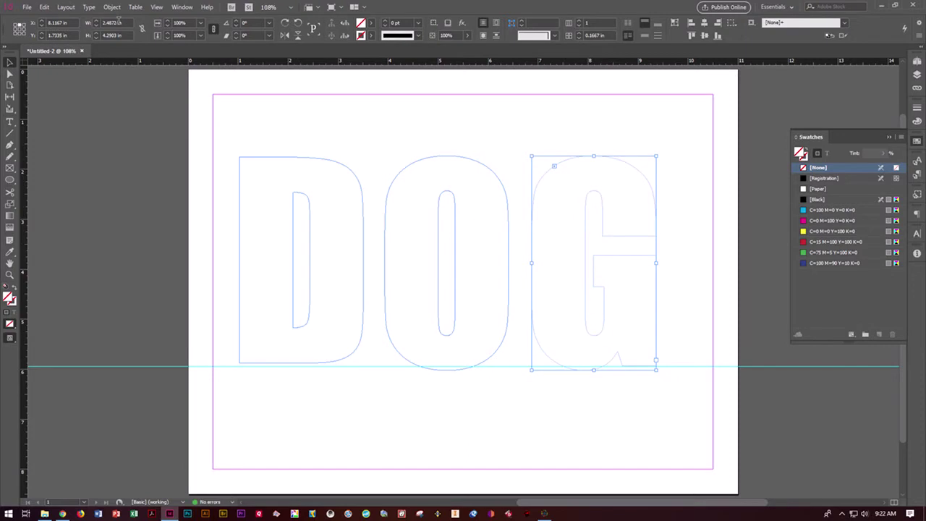
- Turn on View > Extras > Show Text Threads to reveal the D–O–G frame links
left_click(156, 8)
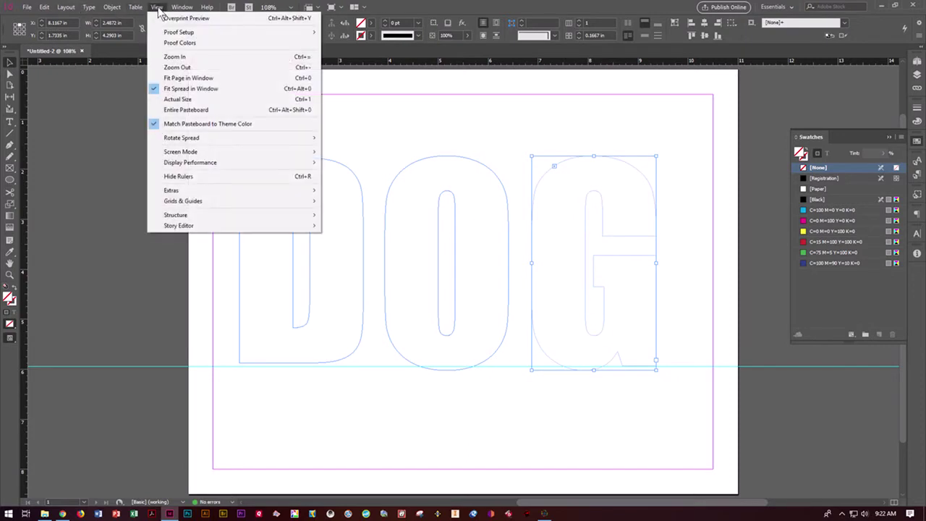
mouse_move(187, 192)
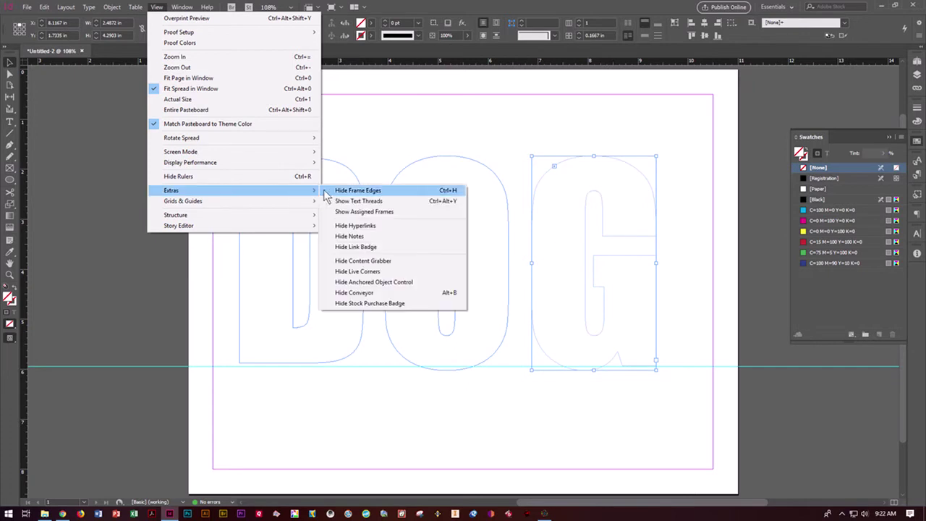
left_click(359, 202)
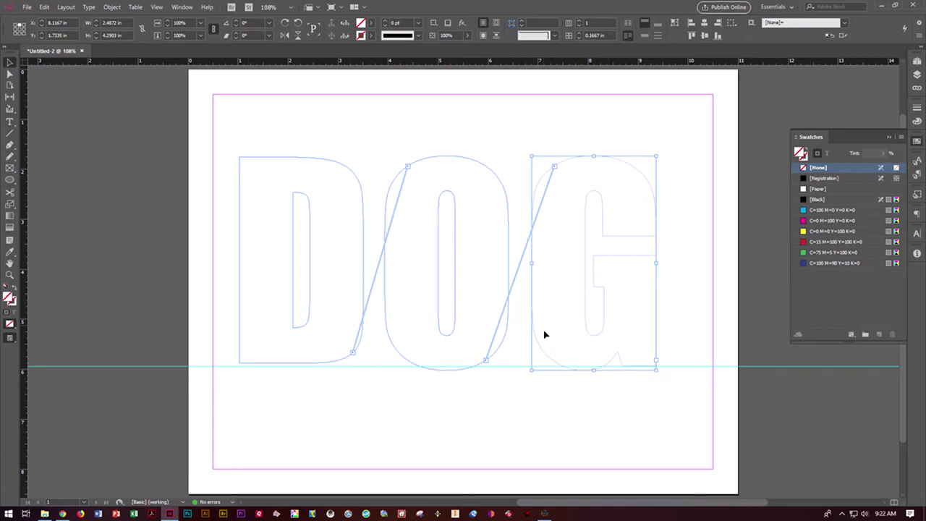
- Format the D frame's text as Arial Regular, 8 pt, with 8 pt leading in the Character panel
left_click(10, 124)
left_click(243, 179)
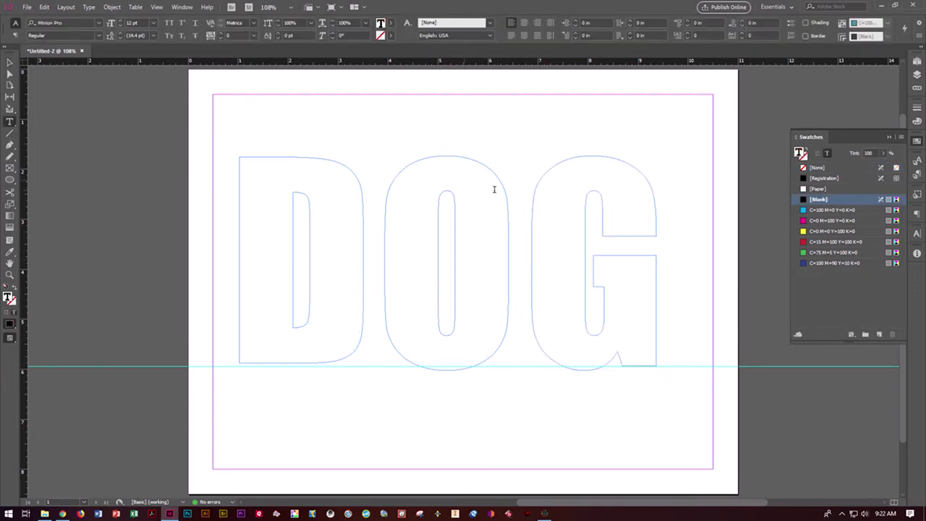
left_click(180, 7)
mouse_move(213, 244)
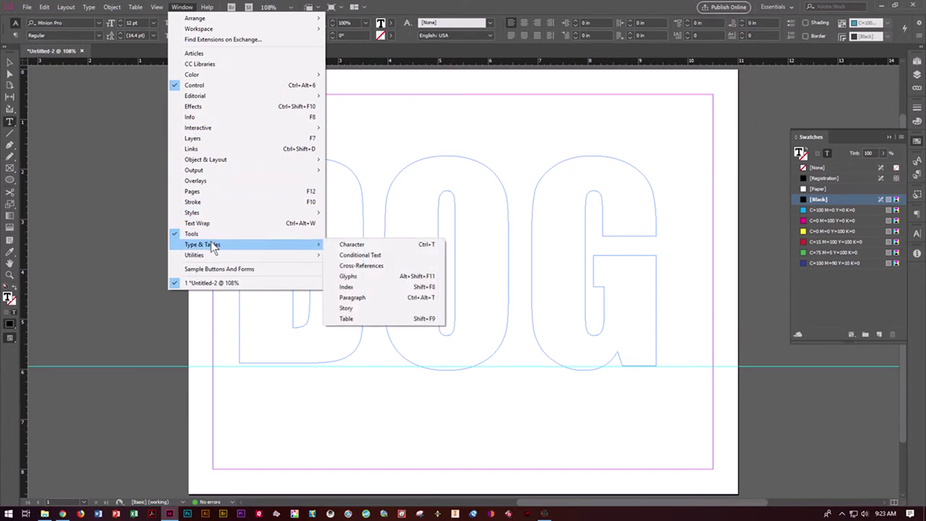
left_click(332, 246)
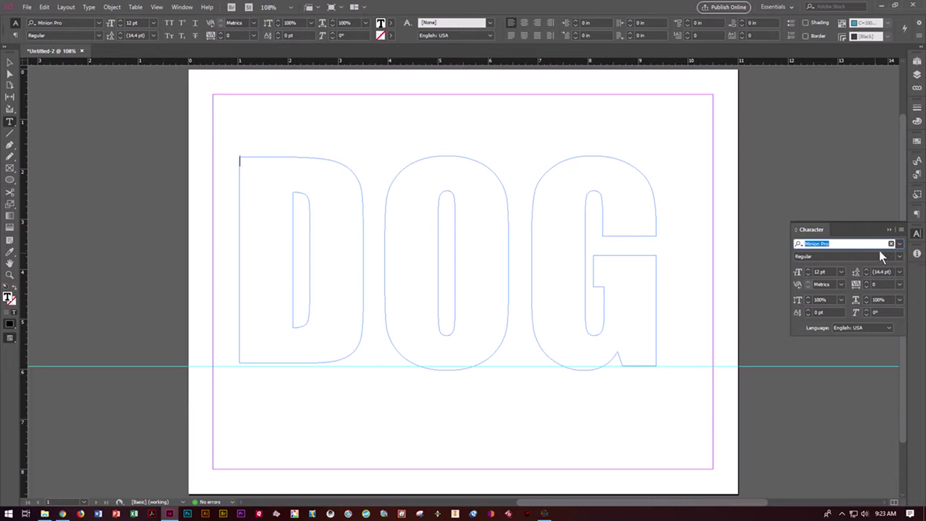
type("Ari")
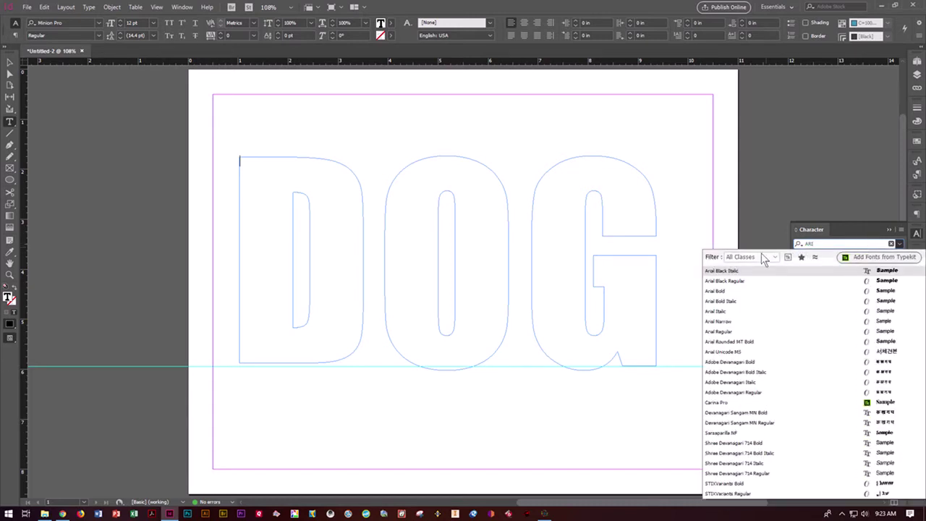
left_click(732, 331)
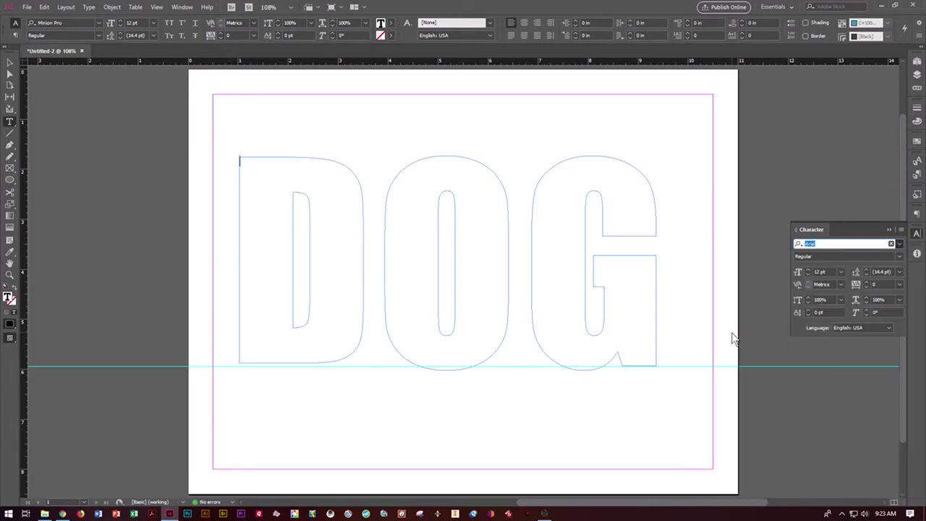
double_click(820, 271)
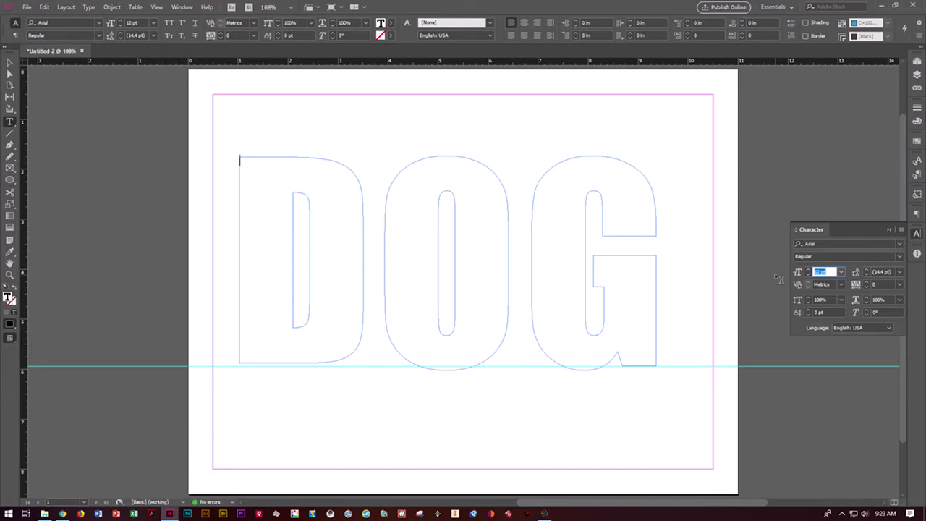
type("6")
double_click(881, 271)
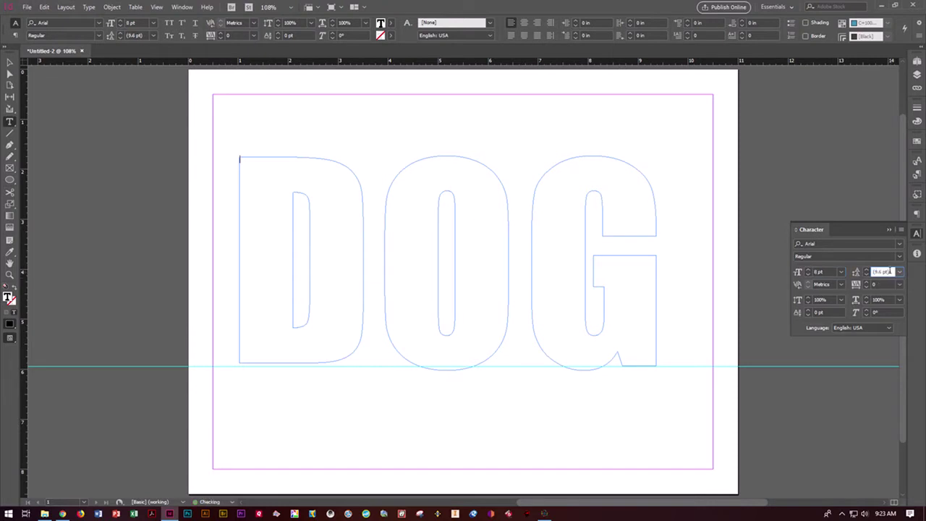
type("8")
key("Return")
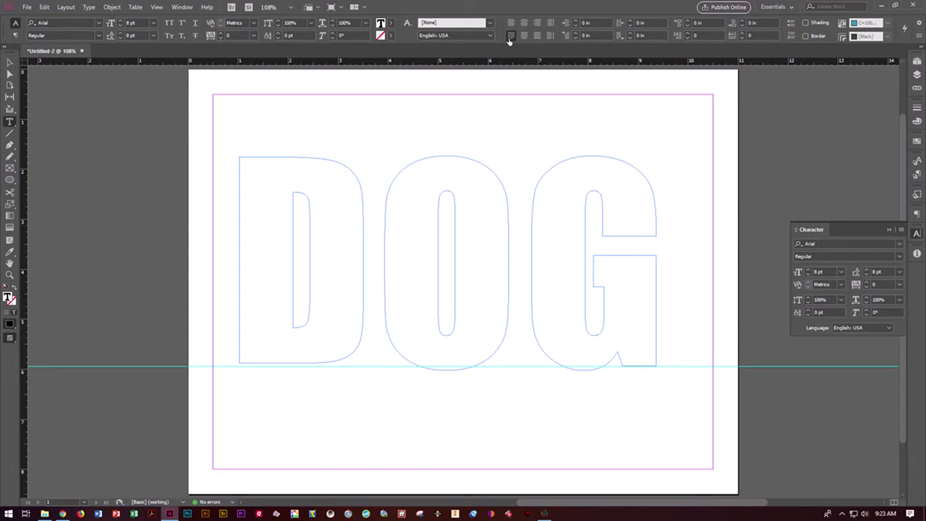
- Fill the threaded D, O and G letter frames with placeholder text from the D frame
right_click(246, 167)
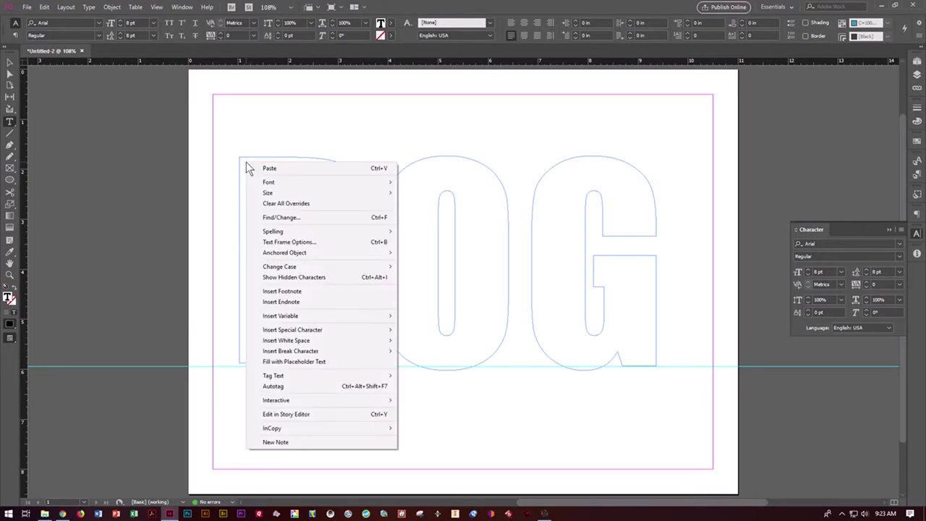
left_click(299, 362)
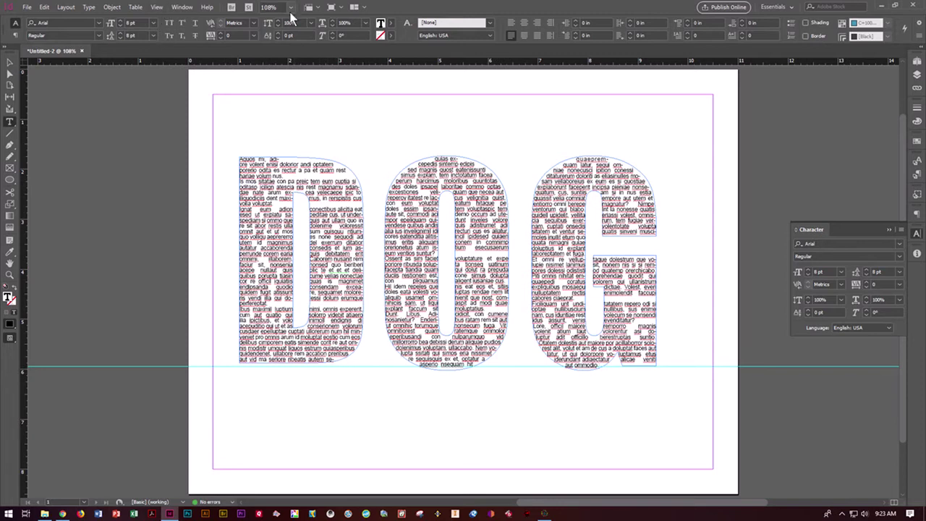
- Turn on Hidden Characters and place the insertion point in the D and then the O text
left_click(317, 9)
left_click(331, 97)
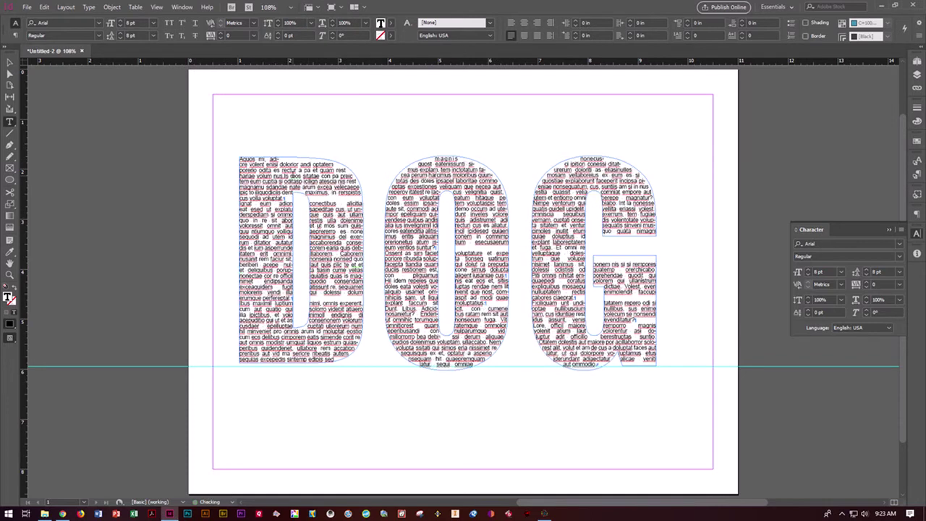
left_click(288, 199)
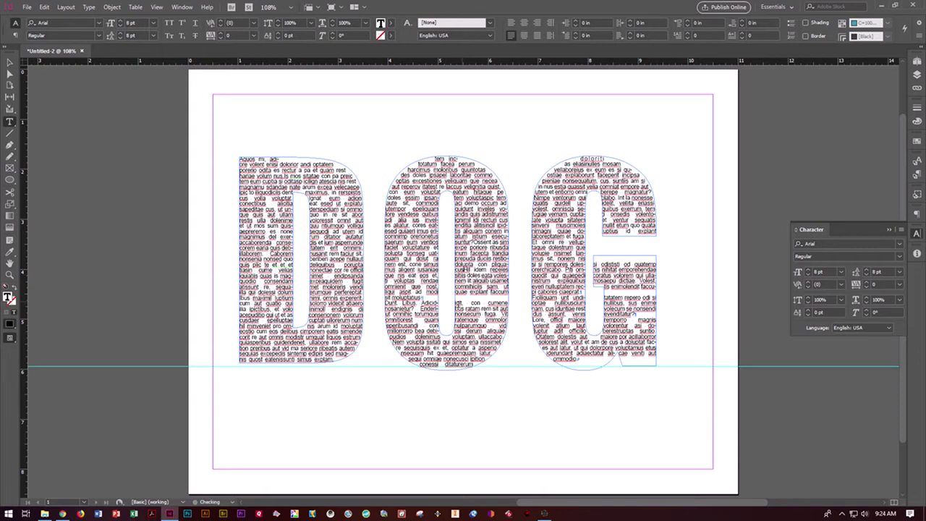
left_click(447, 302)
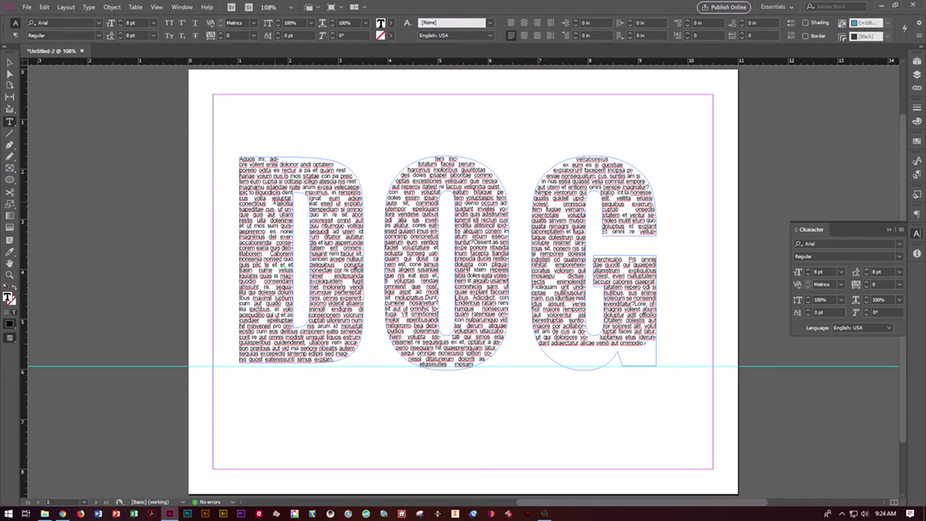
- Select all the story text and try 110% and 90% character scale, ending back at 100%
left_click(275, 206)
key("ctrl+a")
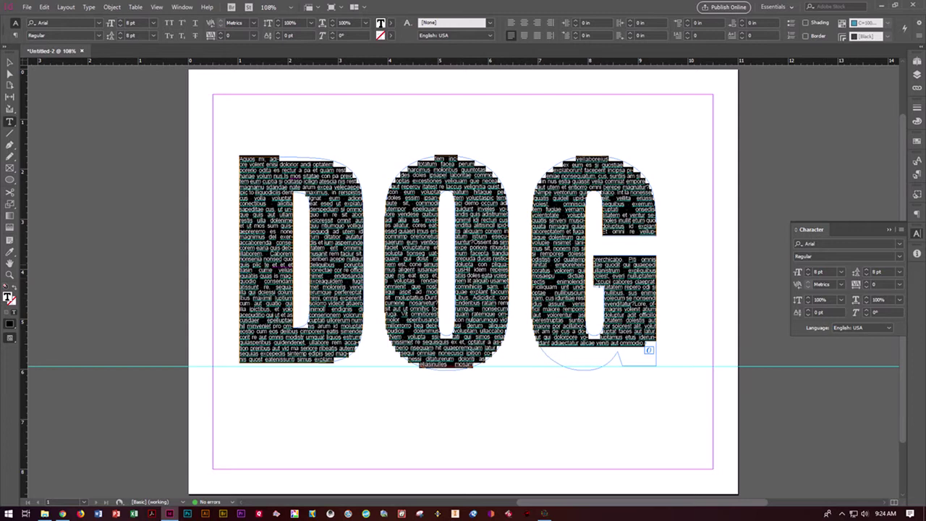
left_click(900, 299)
left_click(891, 351)
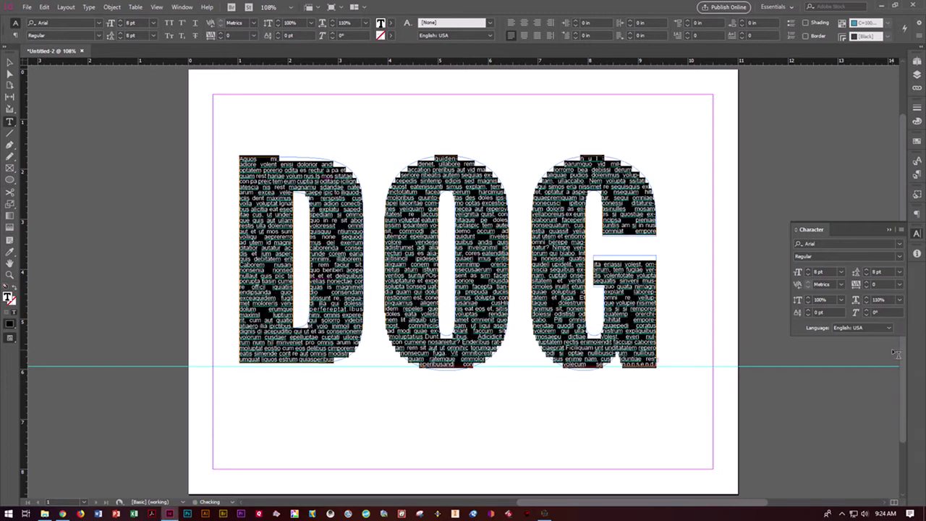
left_click(899, 299)
left_click(902, 290)
left_click(900, 300)
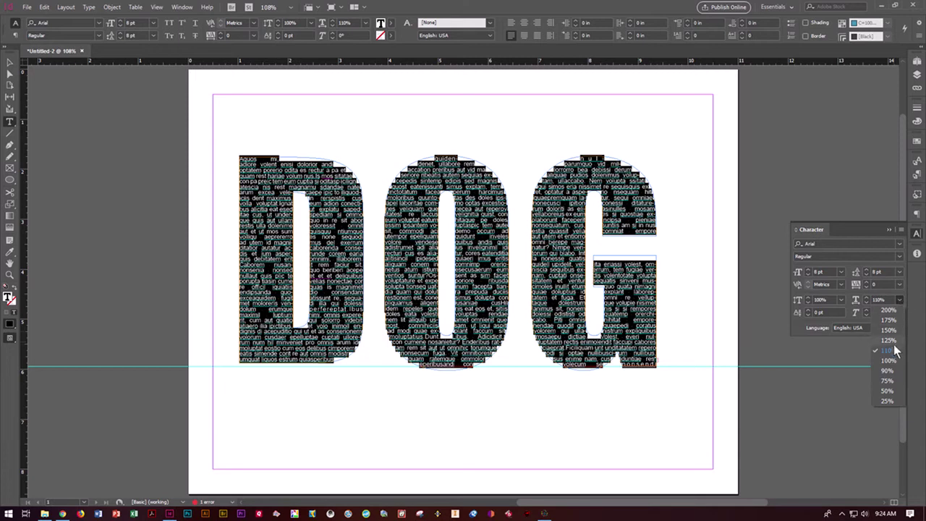
left_click(894, 372)
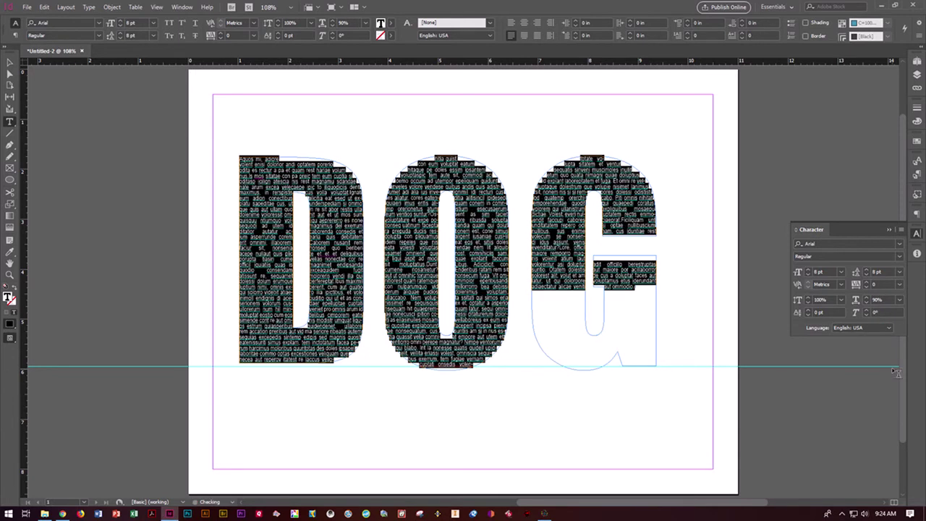
left_click(899, 300)
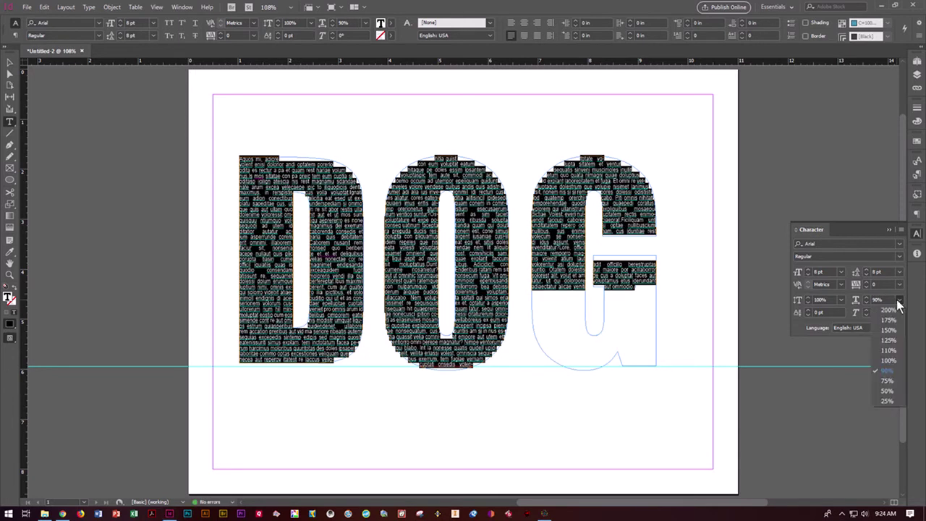
left_click(893, 361)
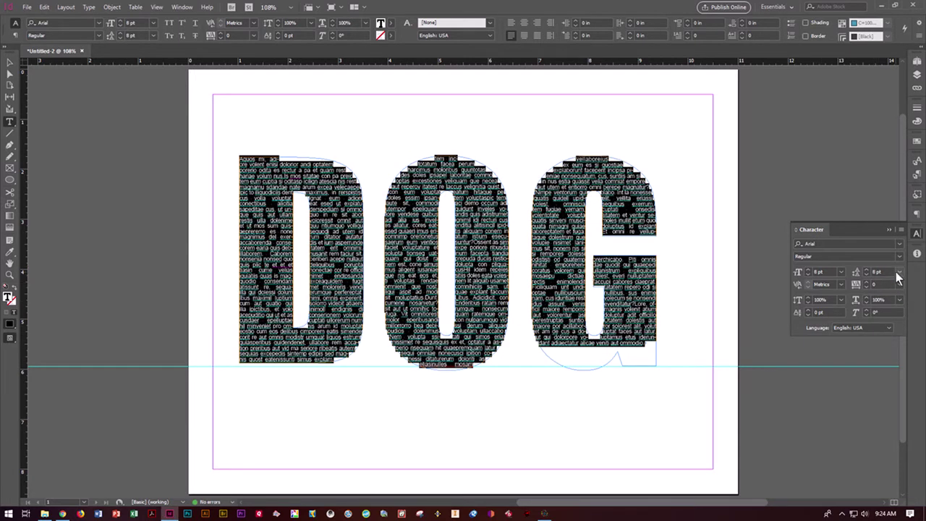
- Set the text's tracking to -25, leaving the insertion point in the G
left_click(899, 284)
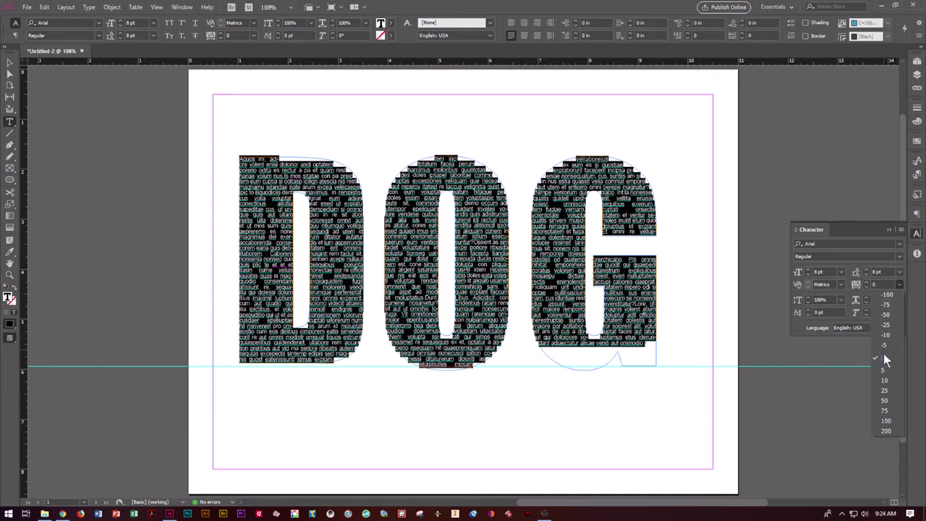
left_click(885, 325)
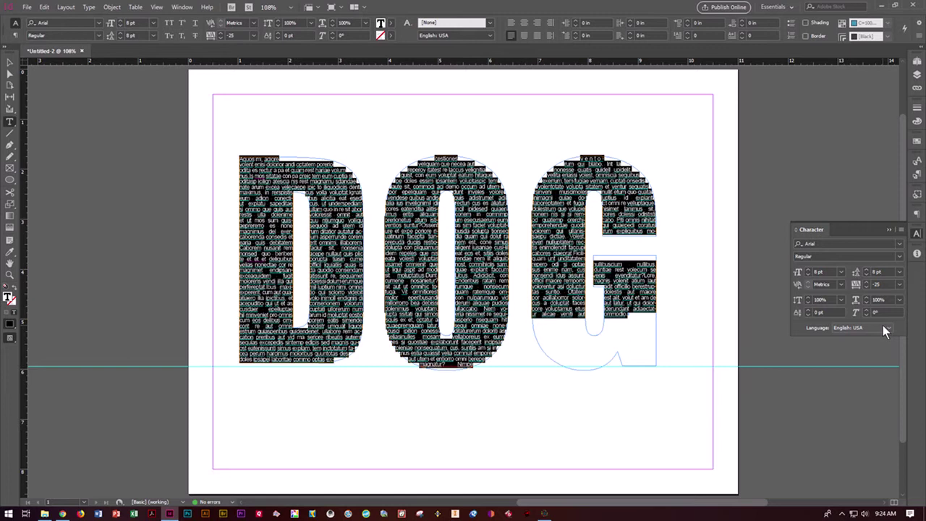
left_click(631, 316)
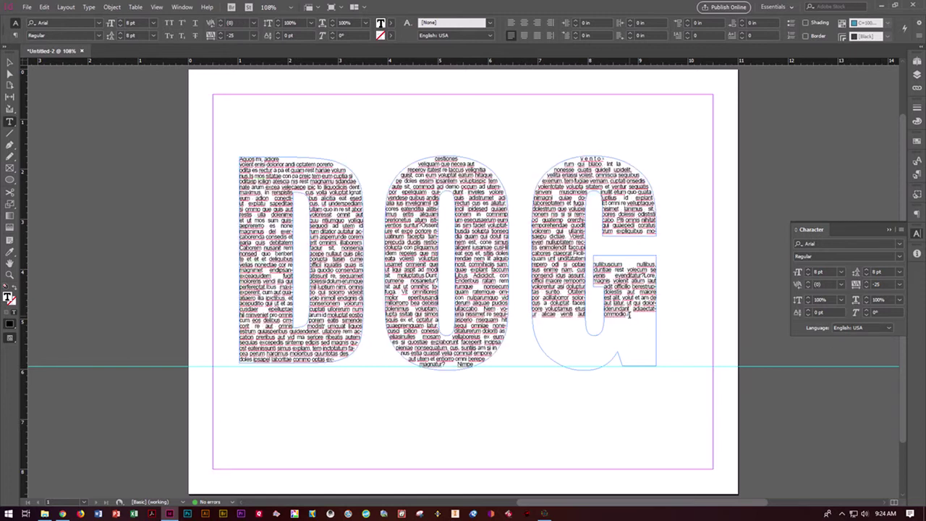
left_click(628, 315)
- Refill the G with placeholder text, then toggle Hyphenate off and on for all text to clear overflow
right_click(627, 316)
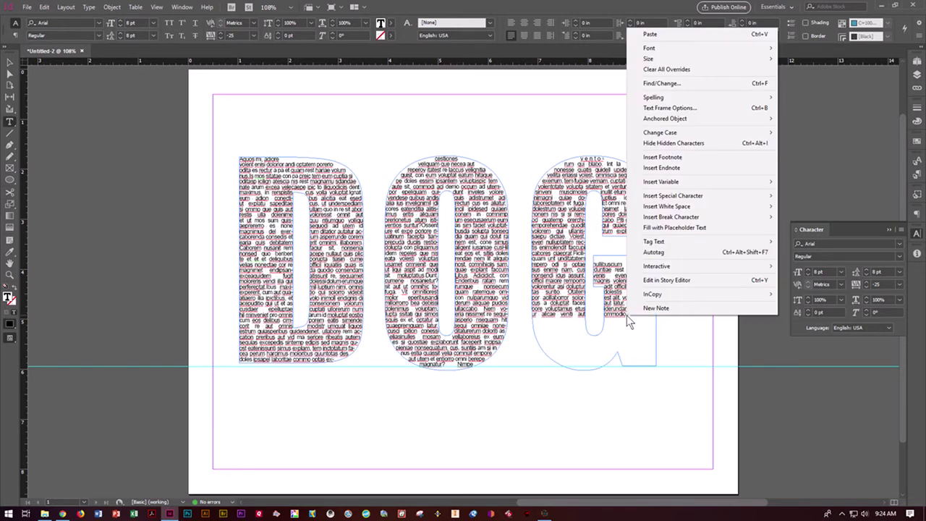
left_click(646, 229)
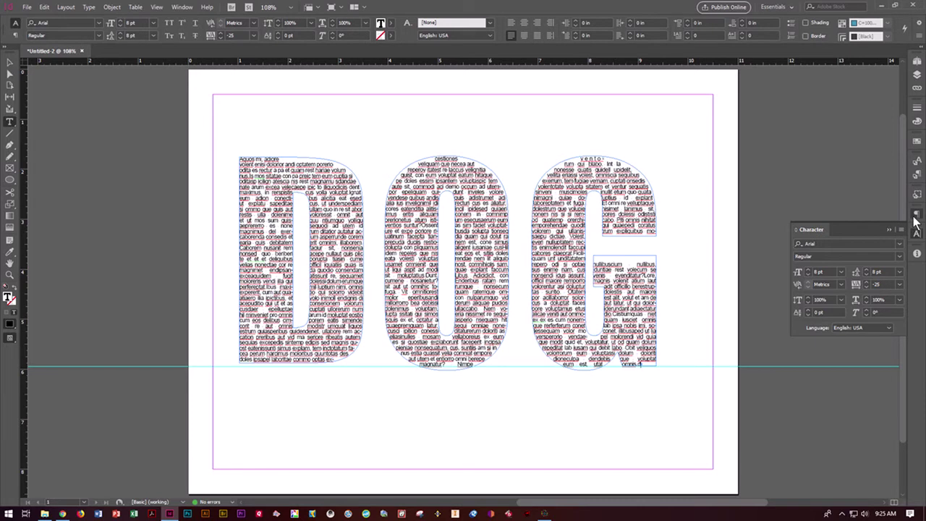
left_click(916, 214)
left_click(797, 335)
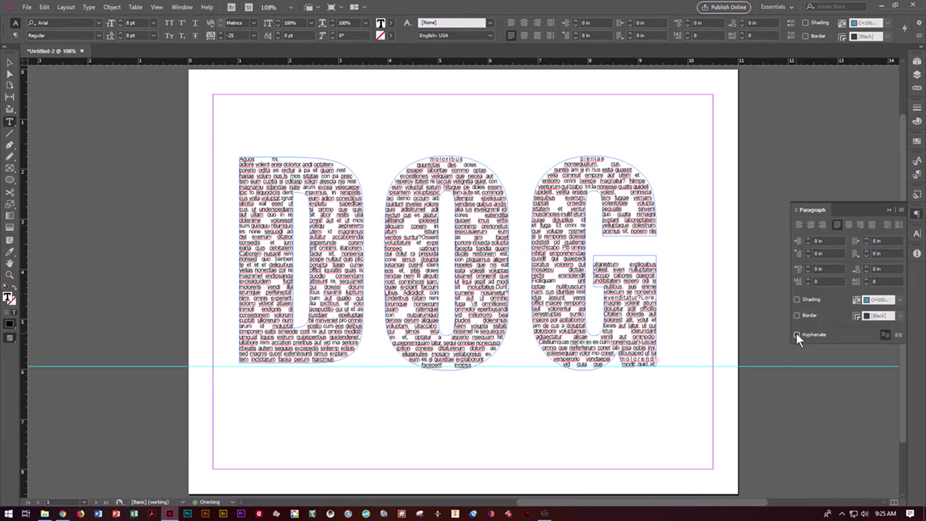
left_click(797, 335)
left_click(797, 334)
left_click(796, 334)
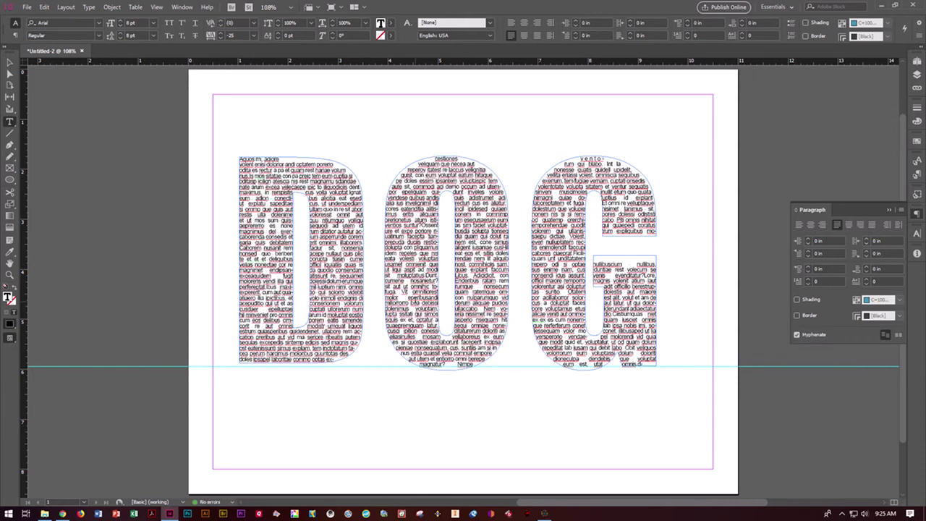
key("ctrl+a")
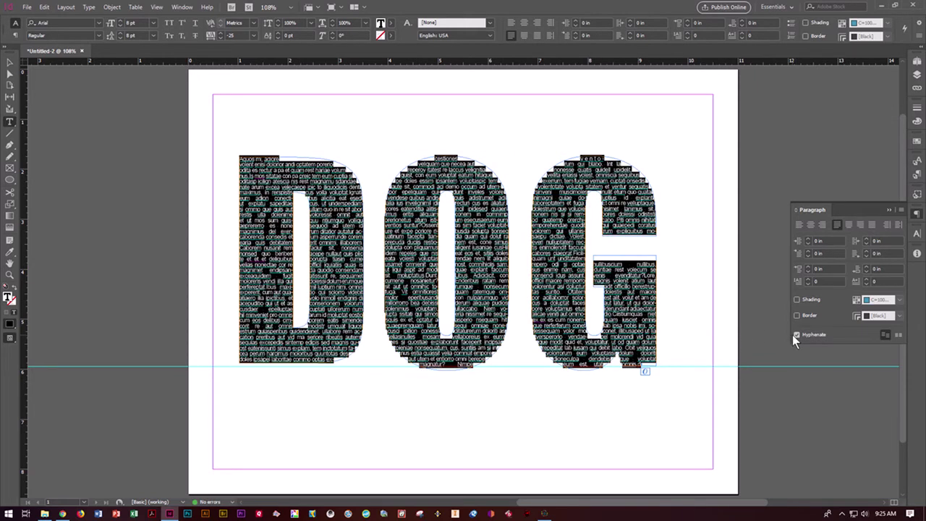
left_click(795, 334)
left_click(795, 333)
left_click(726, 181)
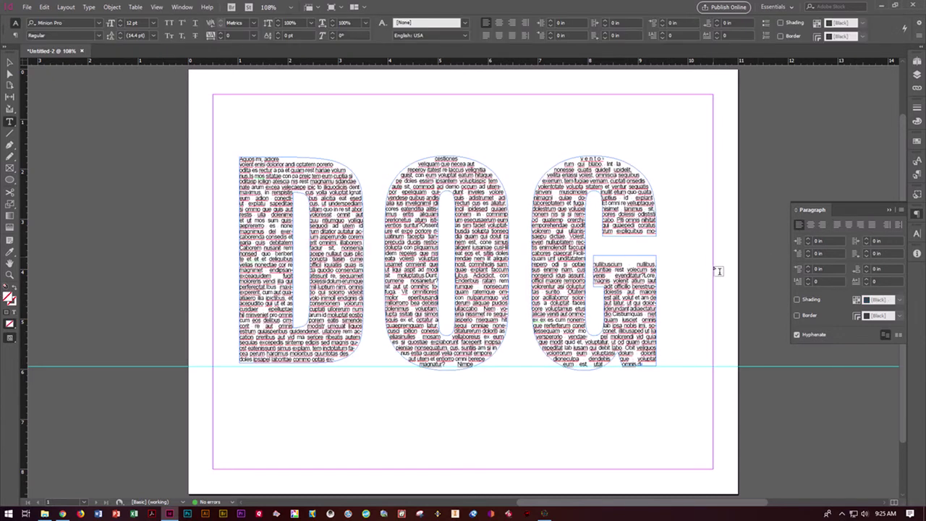
key("w")
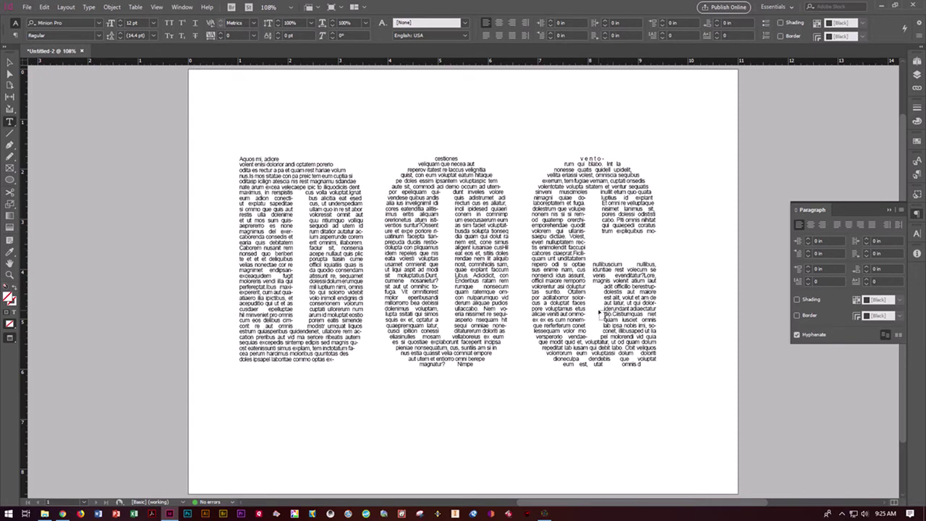
key("w")
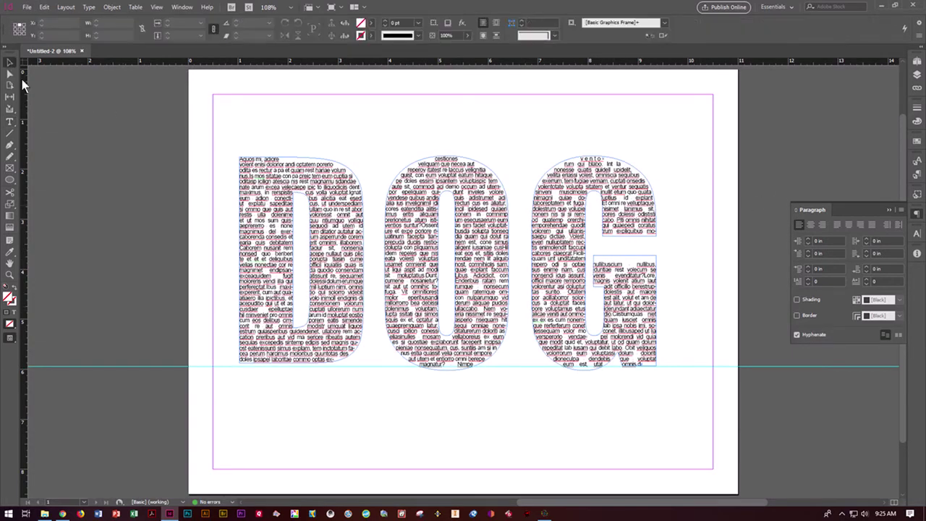
- Stroke the three DOG letter frames with 6 pt magenta (C=0 M=100 Y=0 K=0), then reselect them
left_click_drag(211, 135, 701, 231)
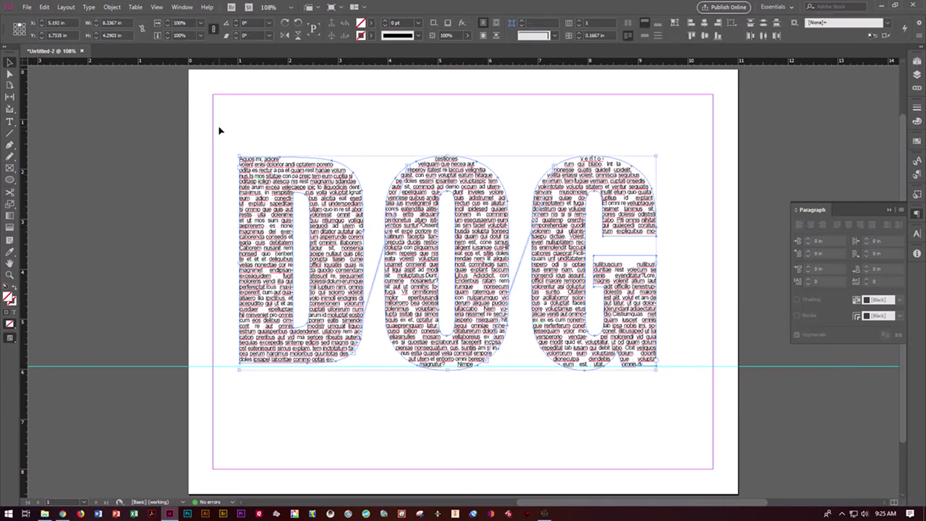
left_click_drag(220, 127, 753, 217)
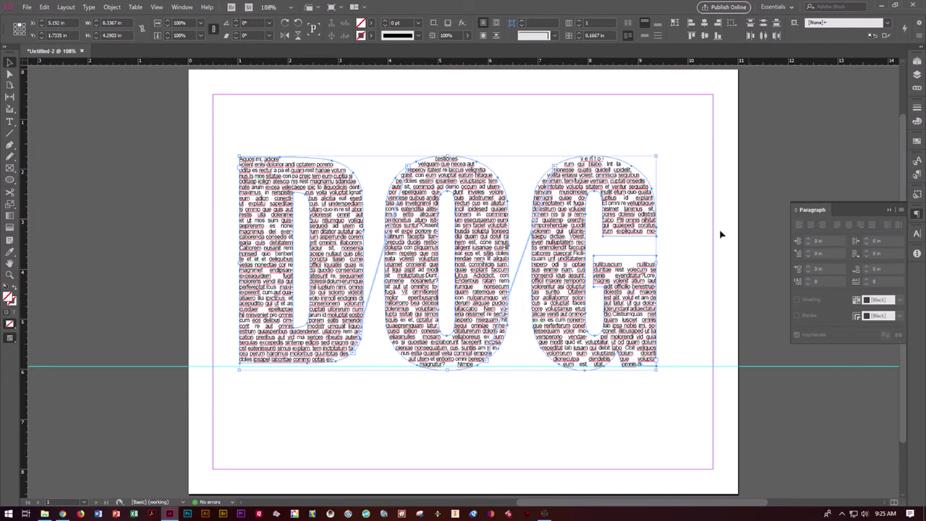
left_click(371, 36)
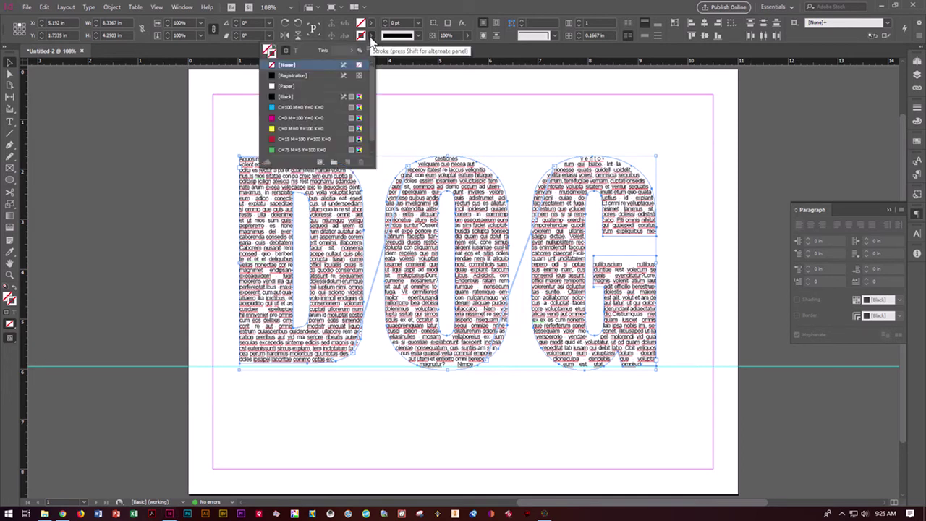
left_click(281, 119)
left_click(417, 23)
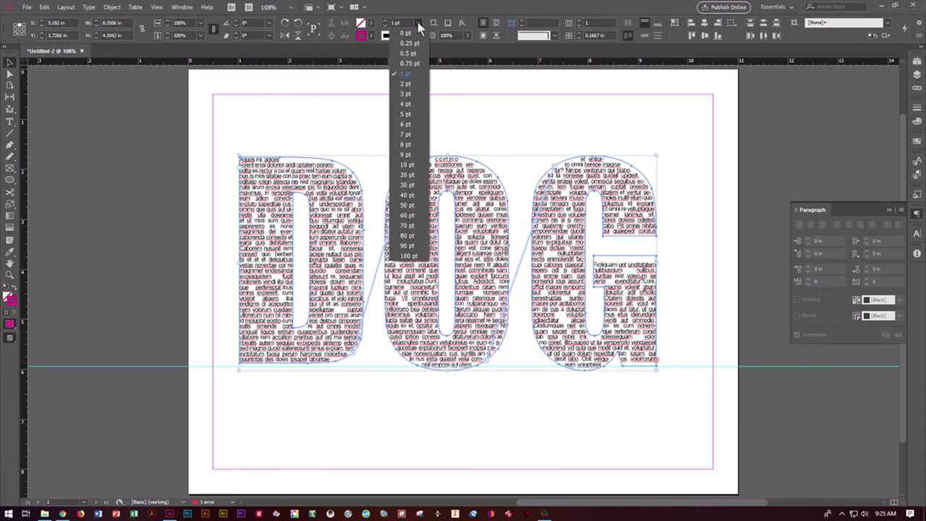
left_click(401, 125)
left_click(326, 124)
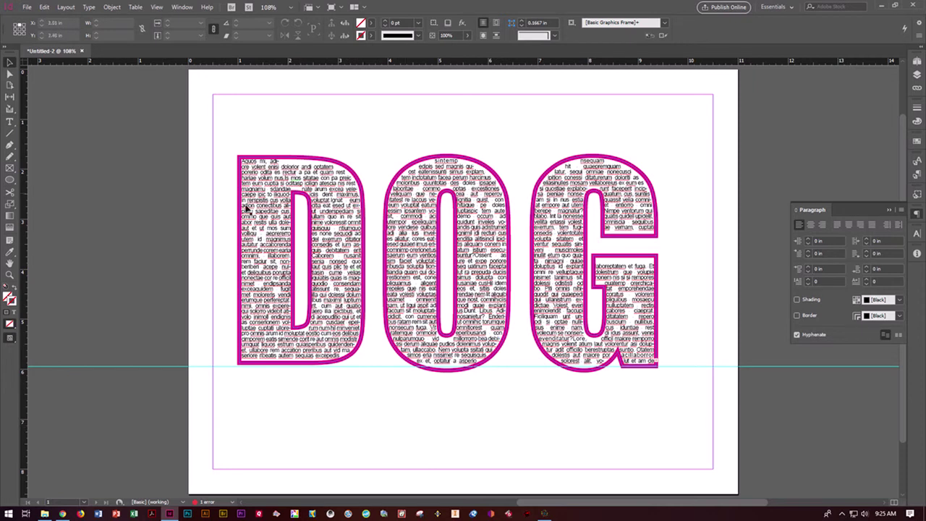
left_click(263, 233)
key("ctrl+a")
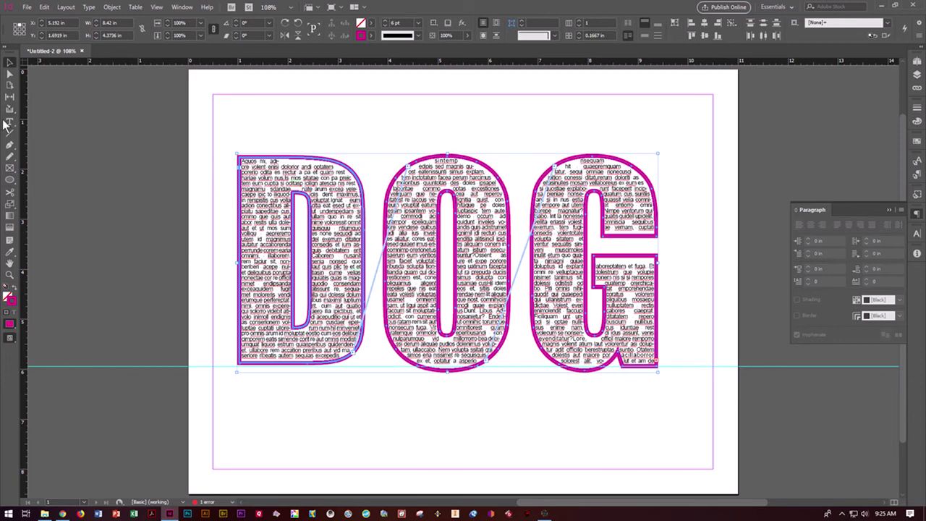
- Select all the threaded placeholder text and try white, then cyan, as its colour
left_click(10, 121)
left_click(268, 215)
key("ctrl+a")
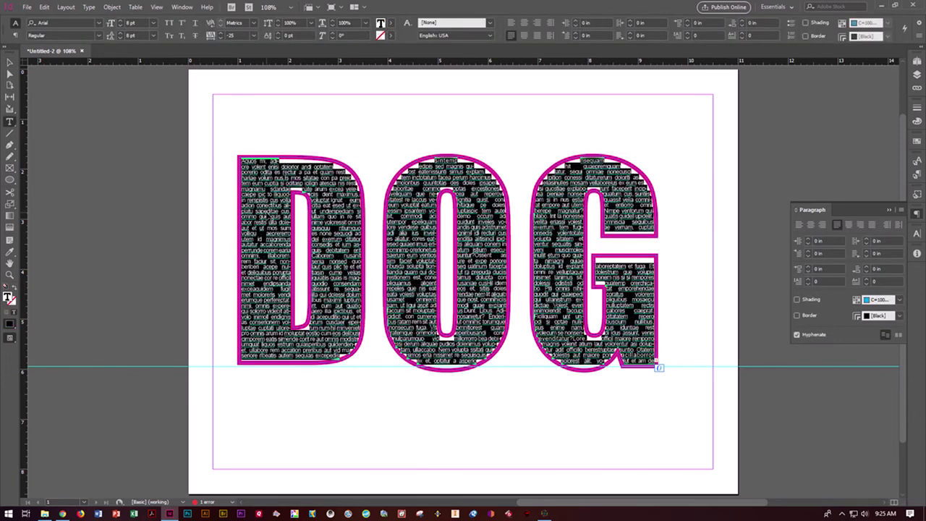
left_click(390, 26)
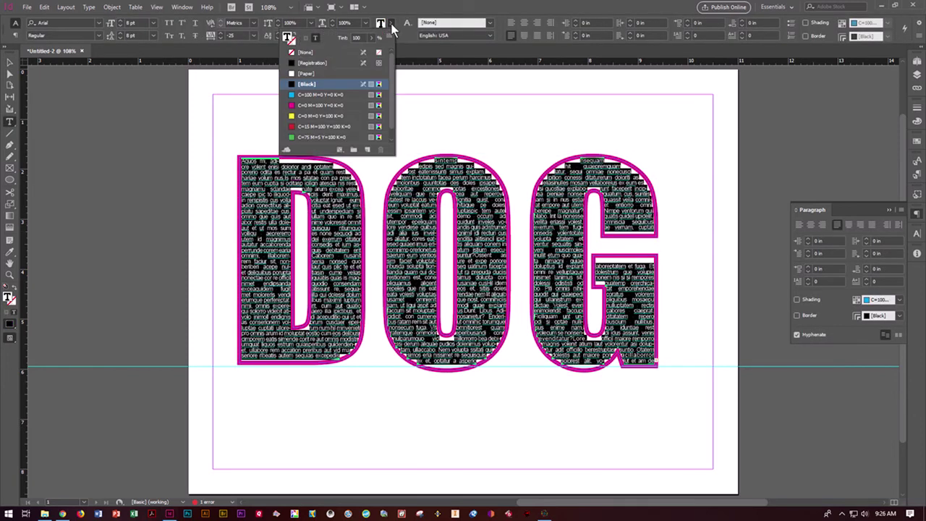
left_click(323, 73)
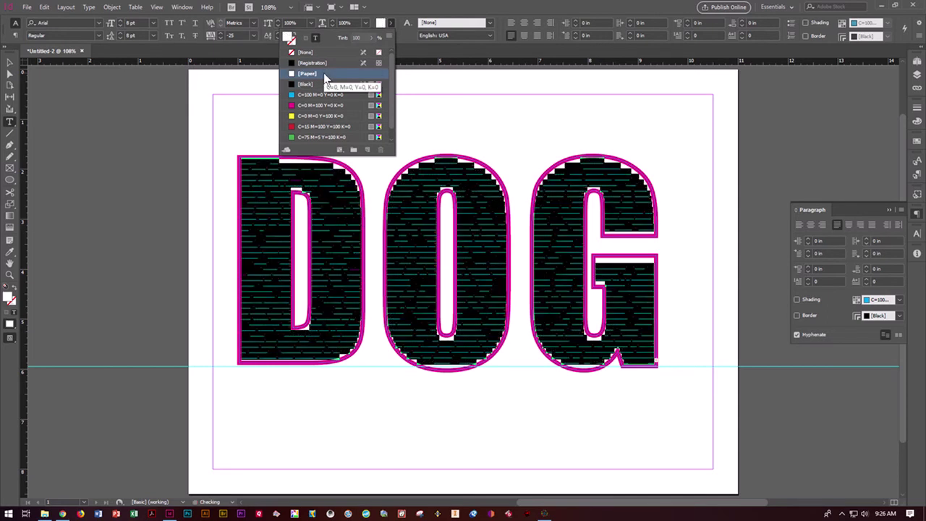
left_click(391, 26)
left_click(391, 25)
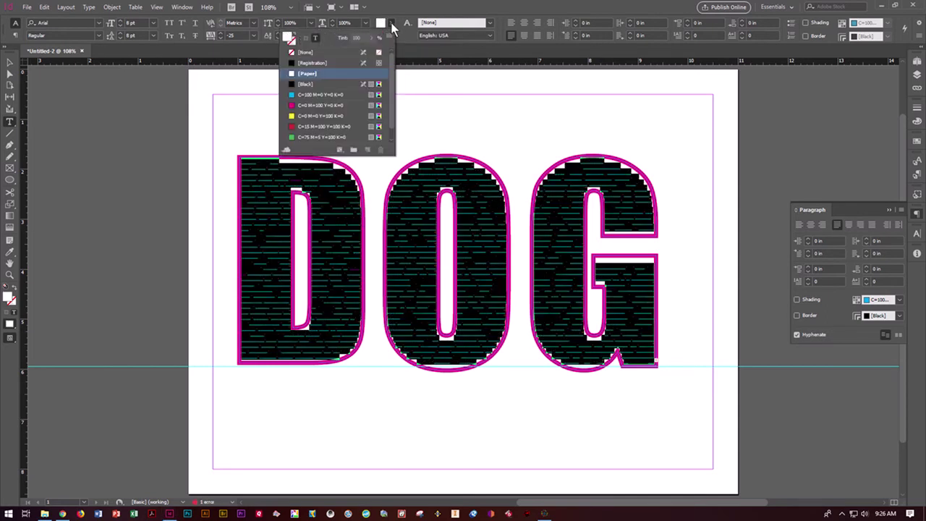
left_click(311, 97)
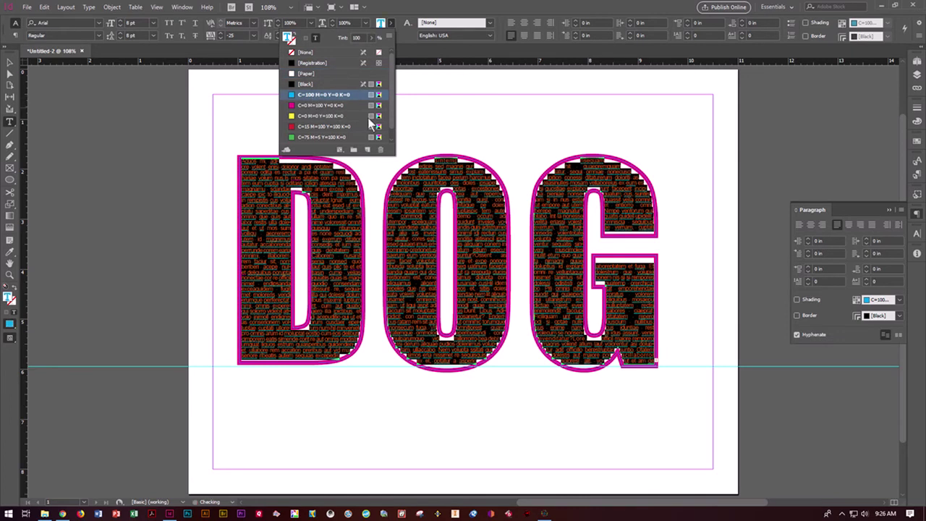
left_click(425, 132)
- Reselect all the DOG text and set its colour back to white [Paper]
left_click(350, 225)
key("ctrl+a")
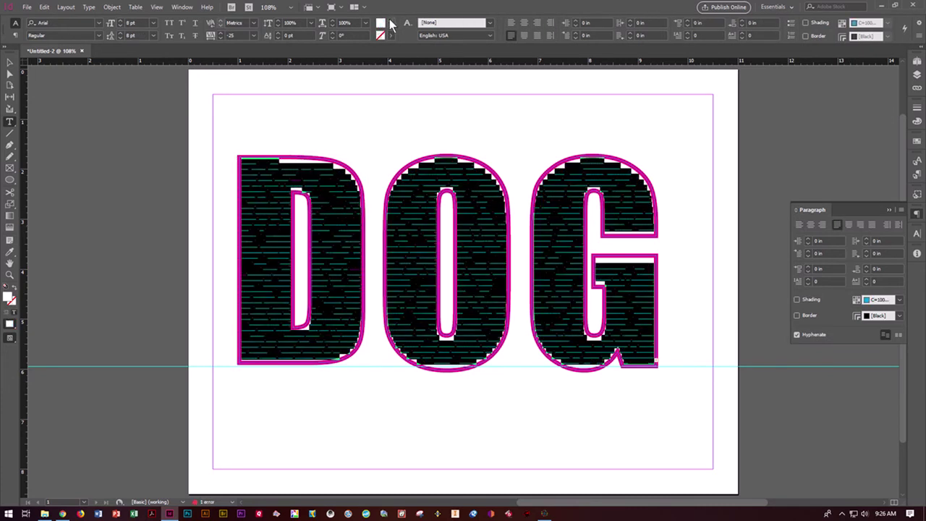
left_click(395, 25)
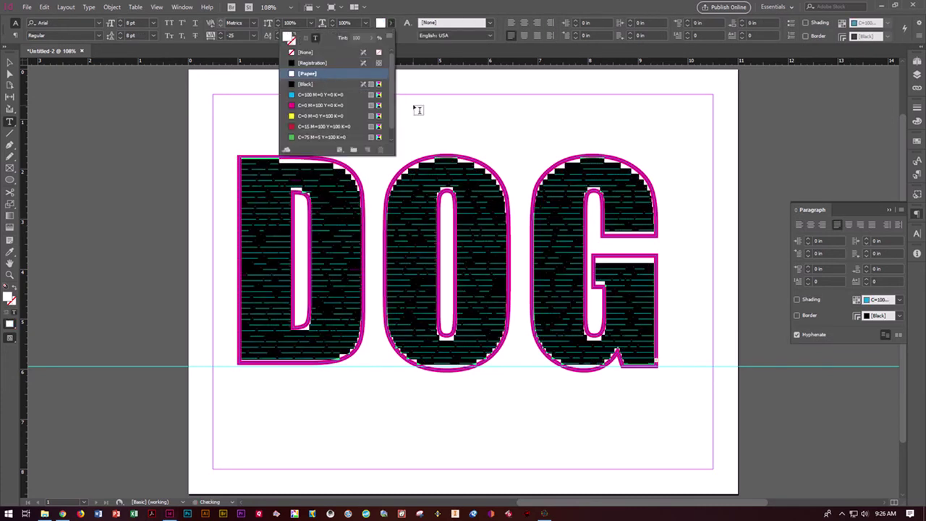
left_click(202, 142)
- Fill the three DOG letter frames with cyan (C=100 M=0 Y=0 K=0)
left_click(10, 63)
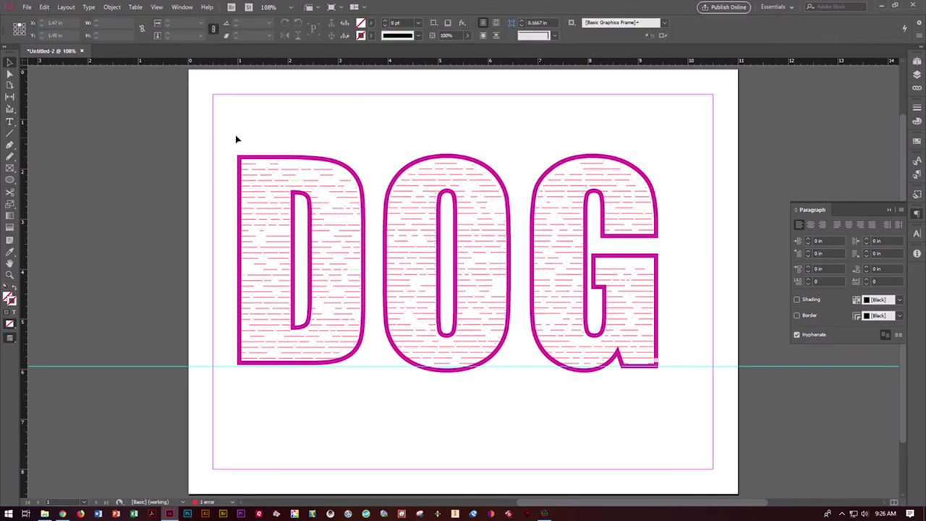
left_click_drag(327, 197, 658, 206)
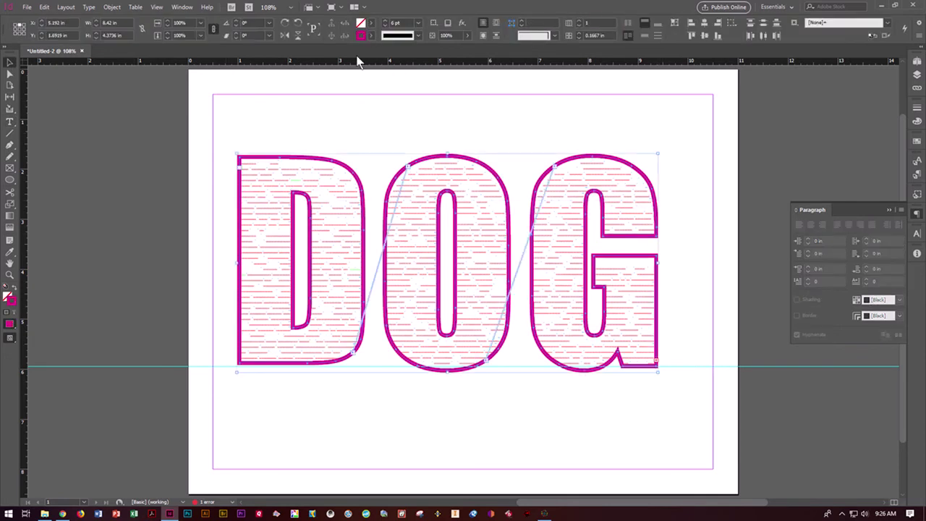
left_click(372, 23)
left_click(302, 95)
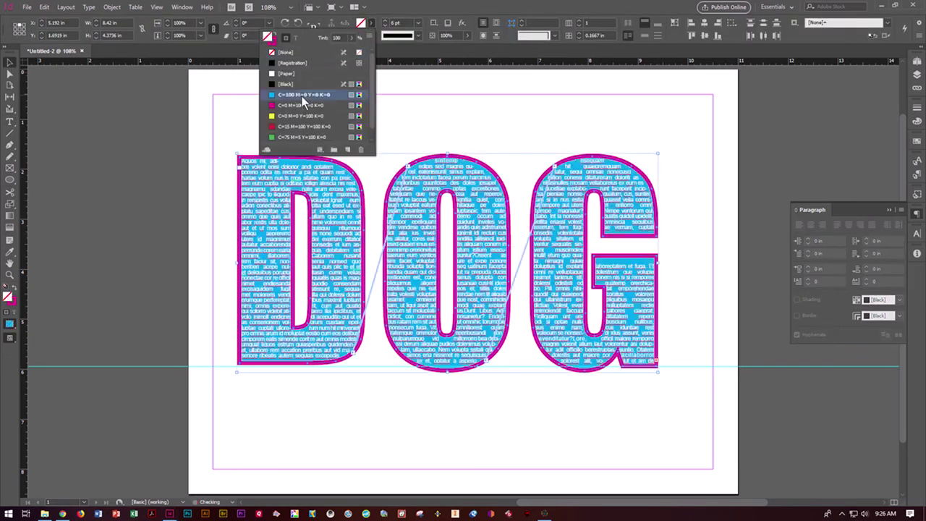
left_click(451, 124)
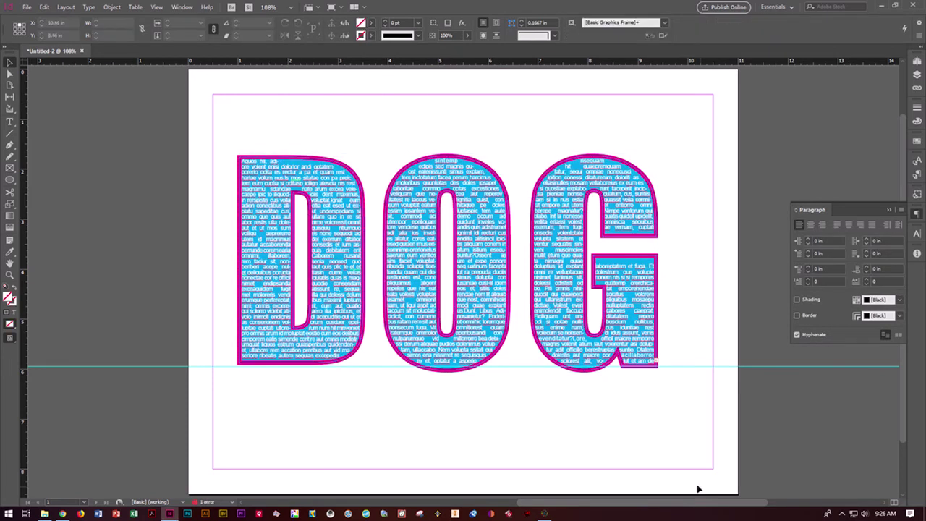
- Switch to Preview mode with W to view the finished DOG design
key("w")
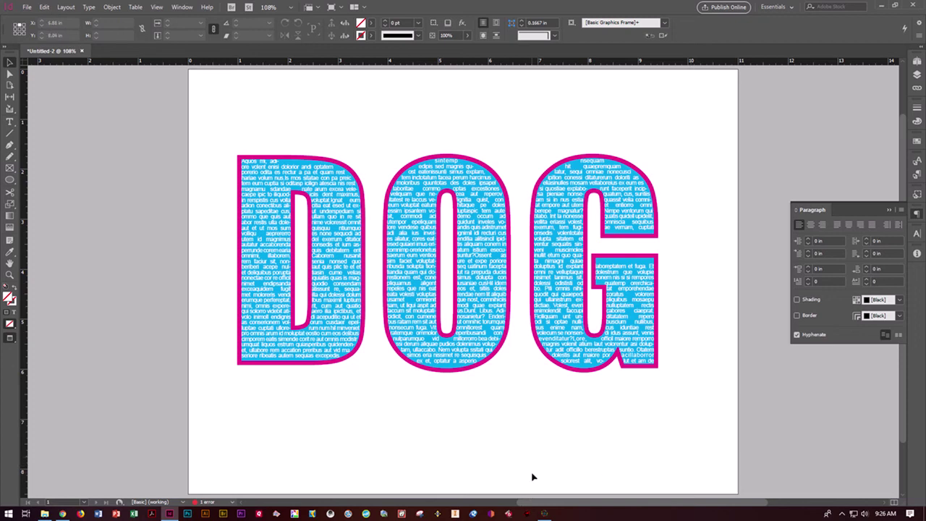
left_click(543, 513)
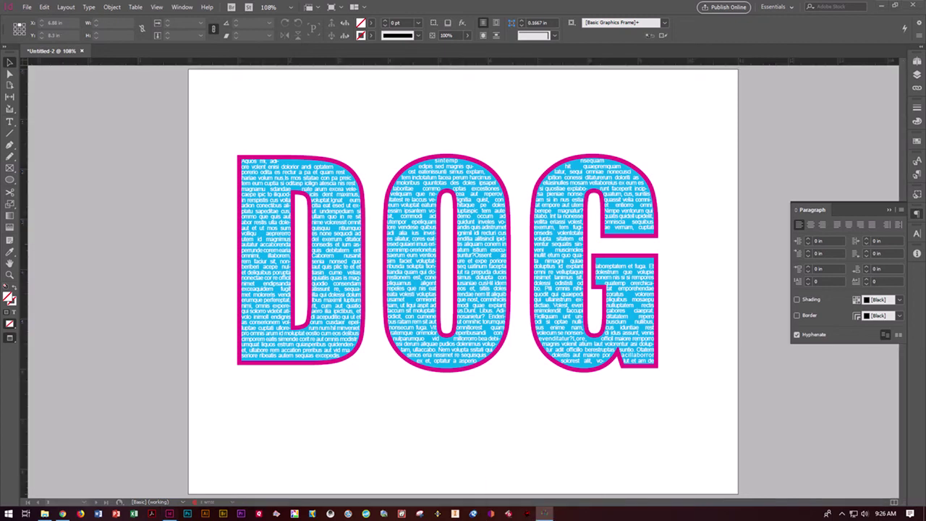